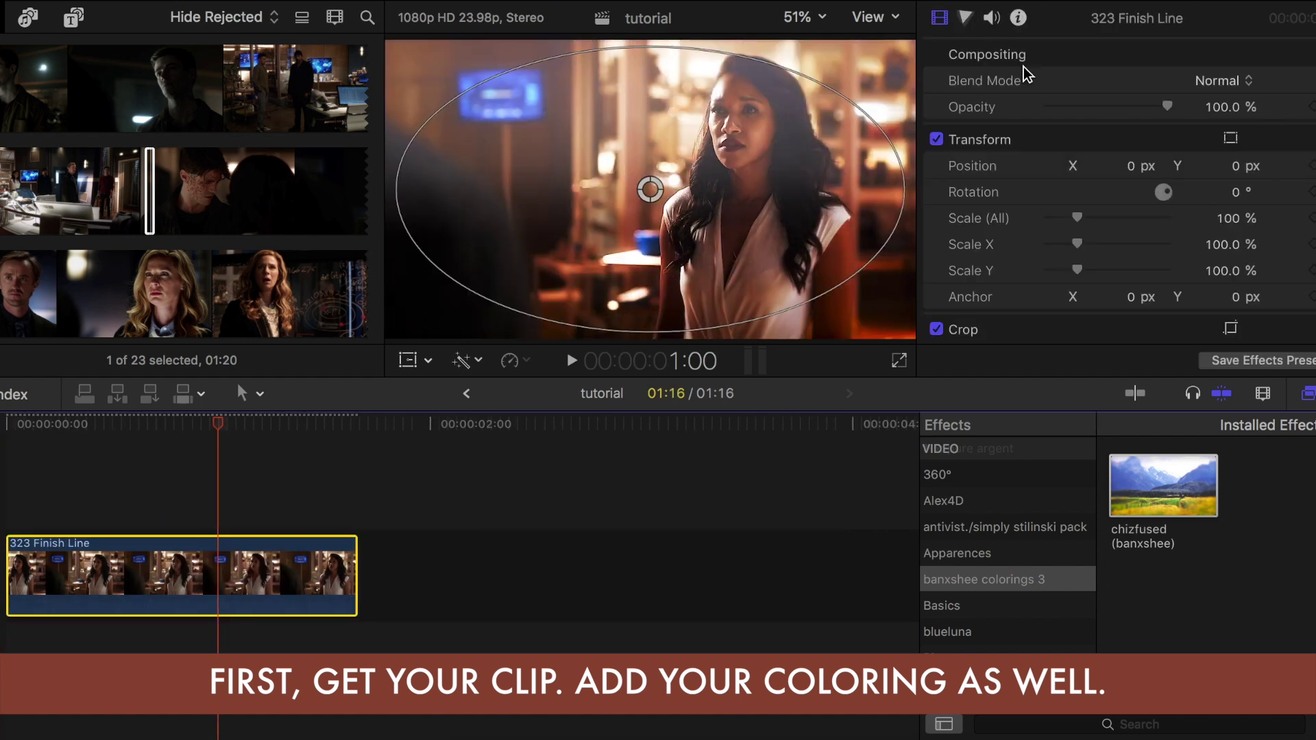
Step: Lower the midtone exposure outside the shape mask in Color Board 5 of the coloured clip
scroll(1022, 75, "up", 10)
key("super+6")
scroll(1179, 165, "down", 3)
left_click_drag(1157, 174, 1158, 245)
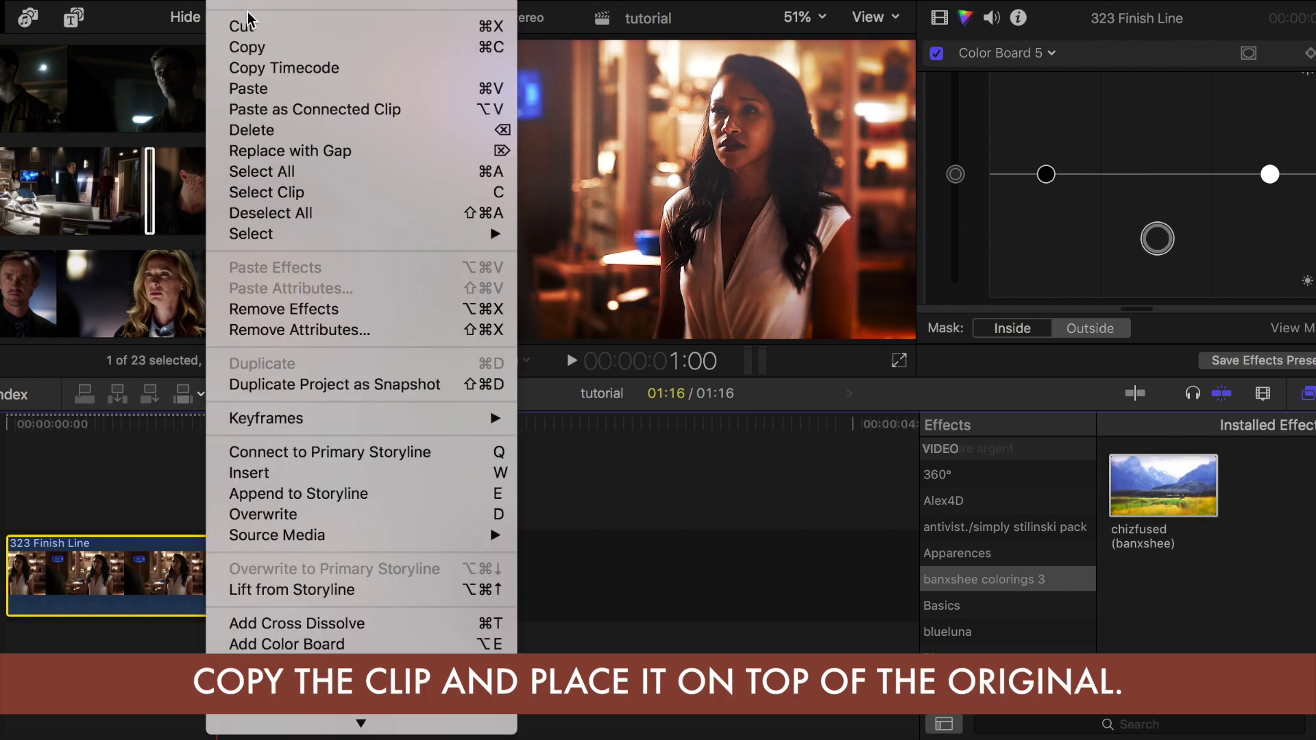
Step: Copy the 323 Finish Line clip and stack the copy directly above the original, aligned to its start
key("super+c")
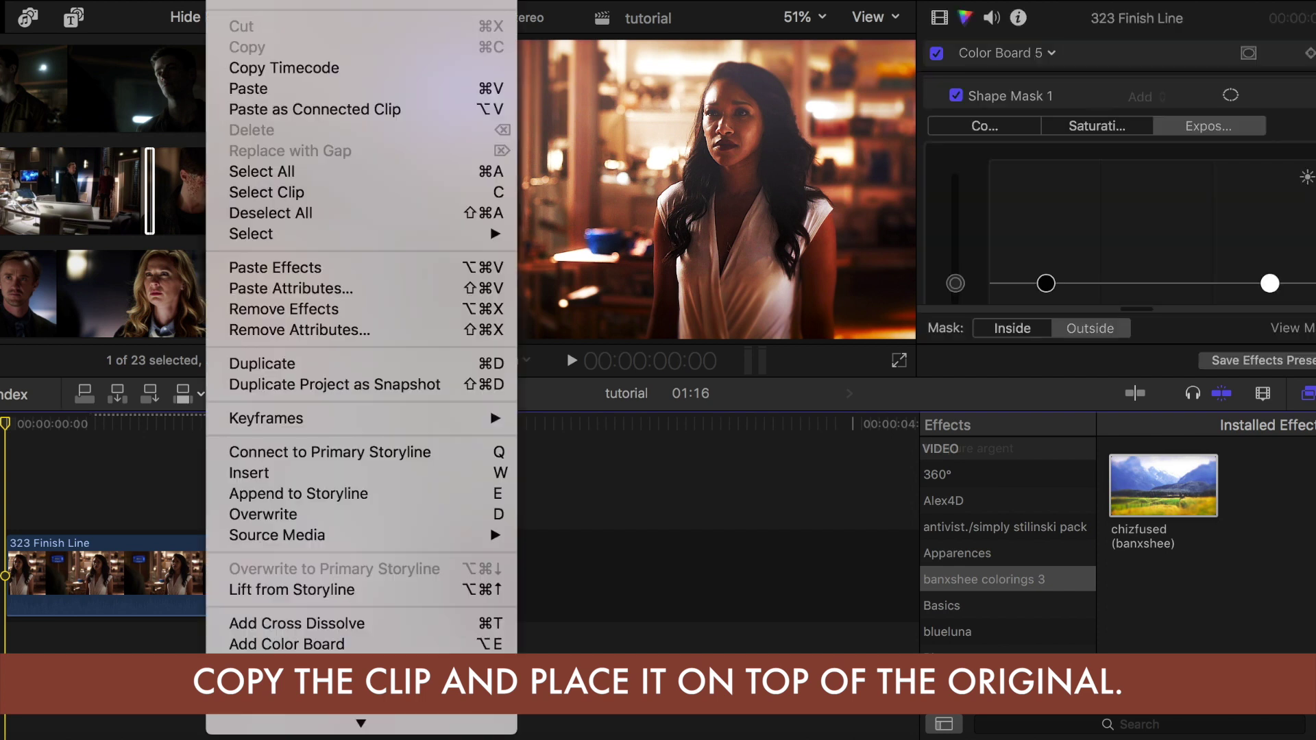
key("super+v")
left_click_drag(117, 543, 128, 451)
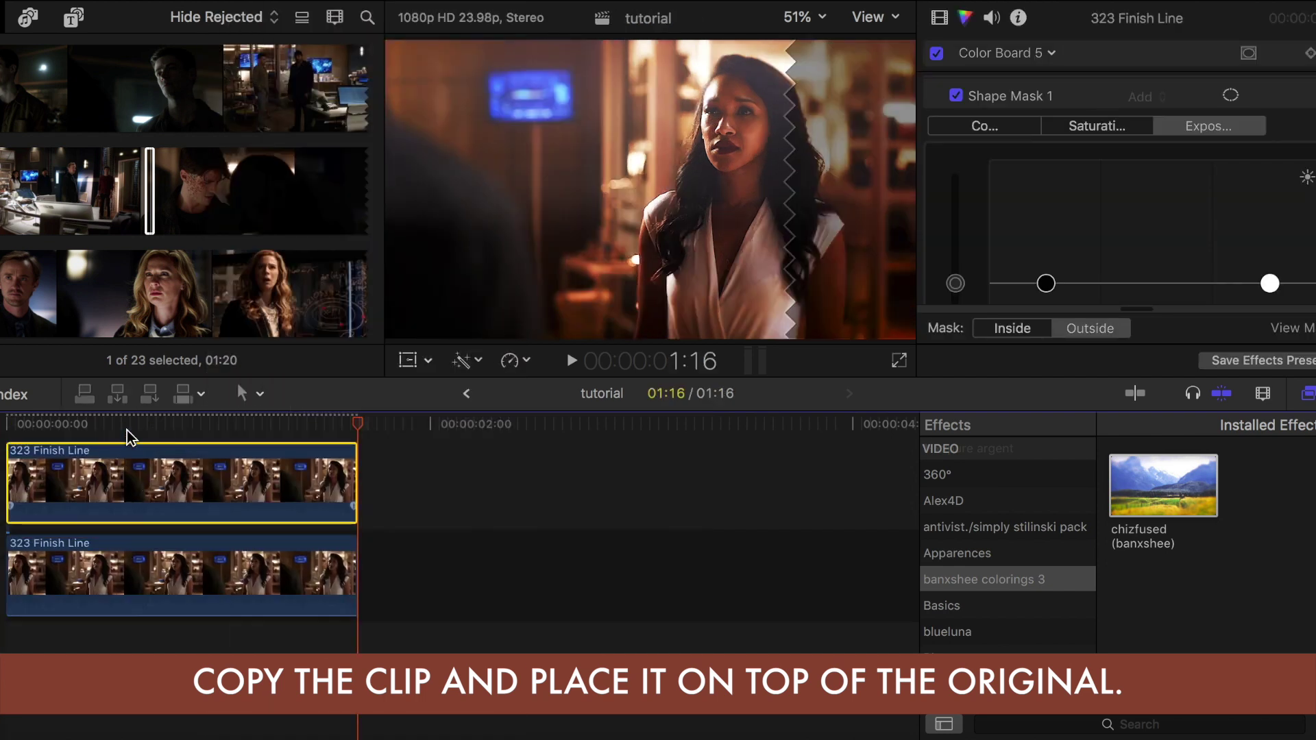
Step: Scale the upper clip to 117% and lower its opacity to about 38%
left_click(126, 430)
scroll(1137, 179, "down", 6)
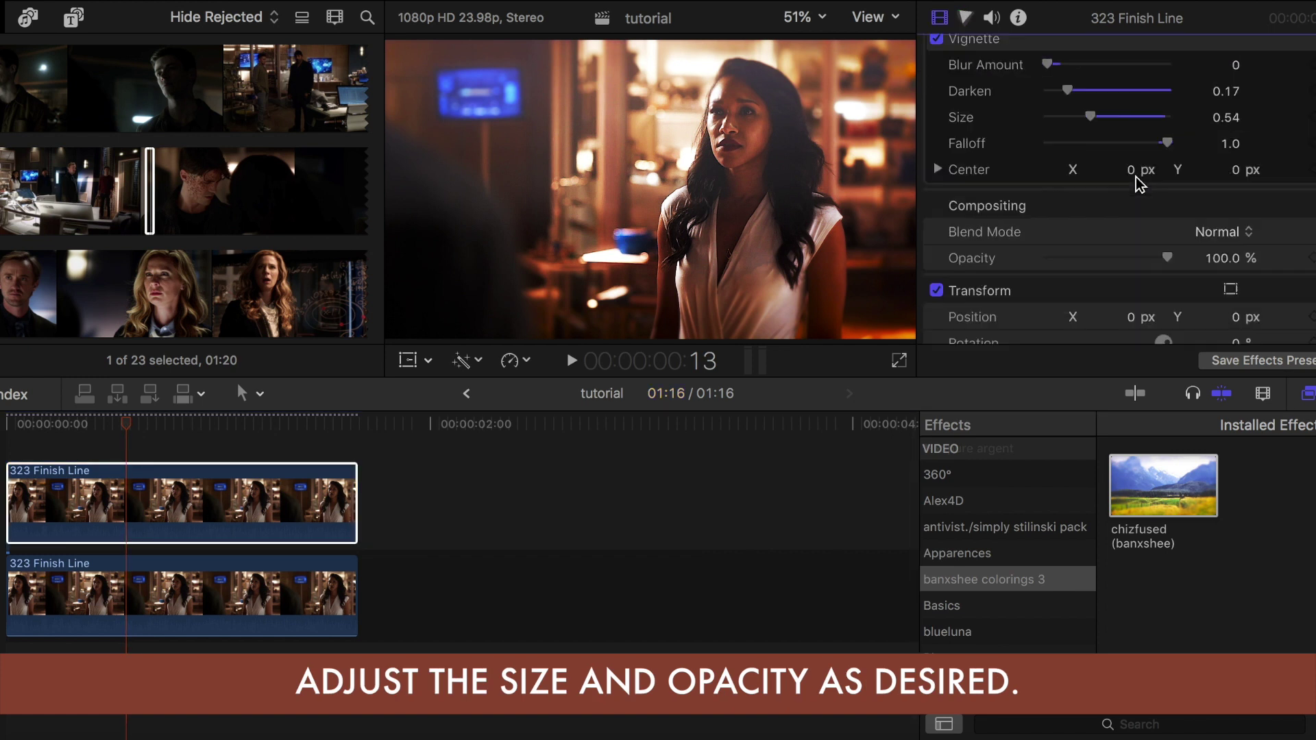
scroll(1083, 177, "up", 1)
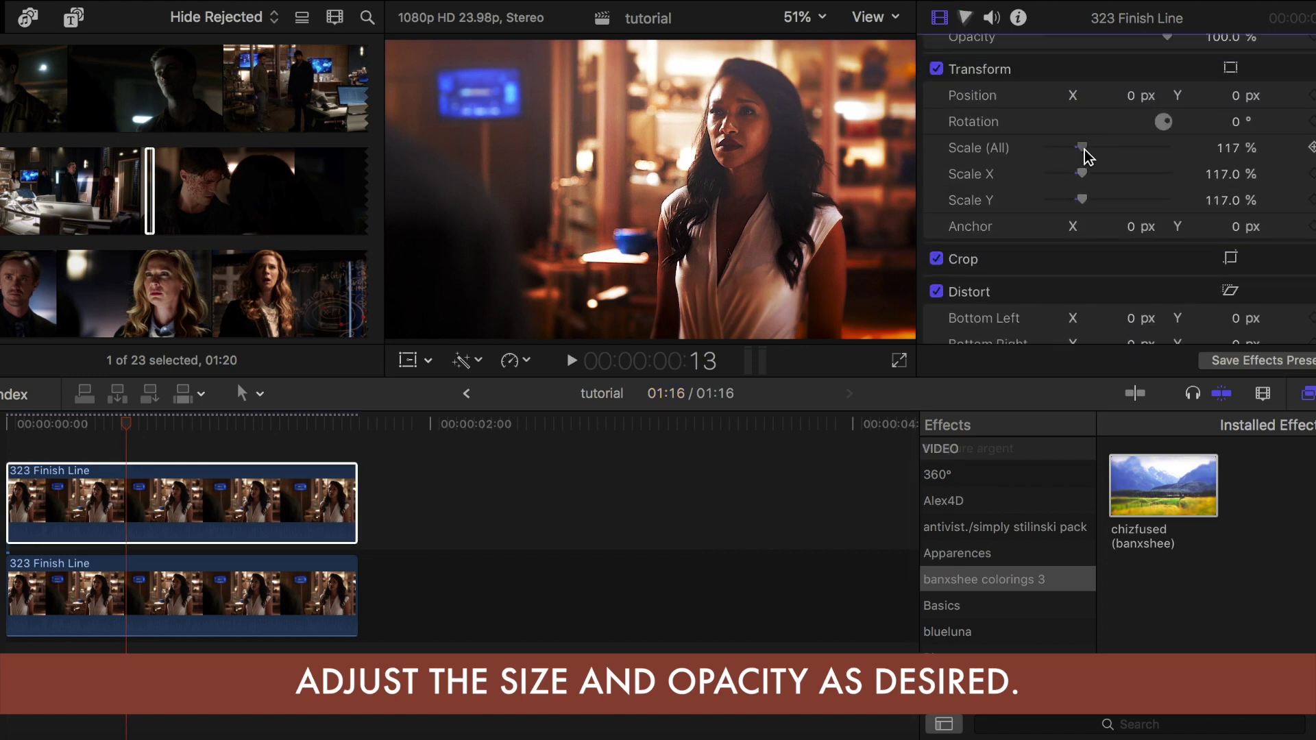
scroll(1084, 224, "up", 4)
left_click(1092, 152)
Step: Shift the upper clip horizontally to about X -520.8 px and set its opacity to about 59.5%
left_click(409, 360)
left_click_drag(605, 194, 535, 190)
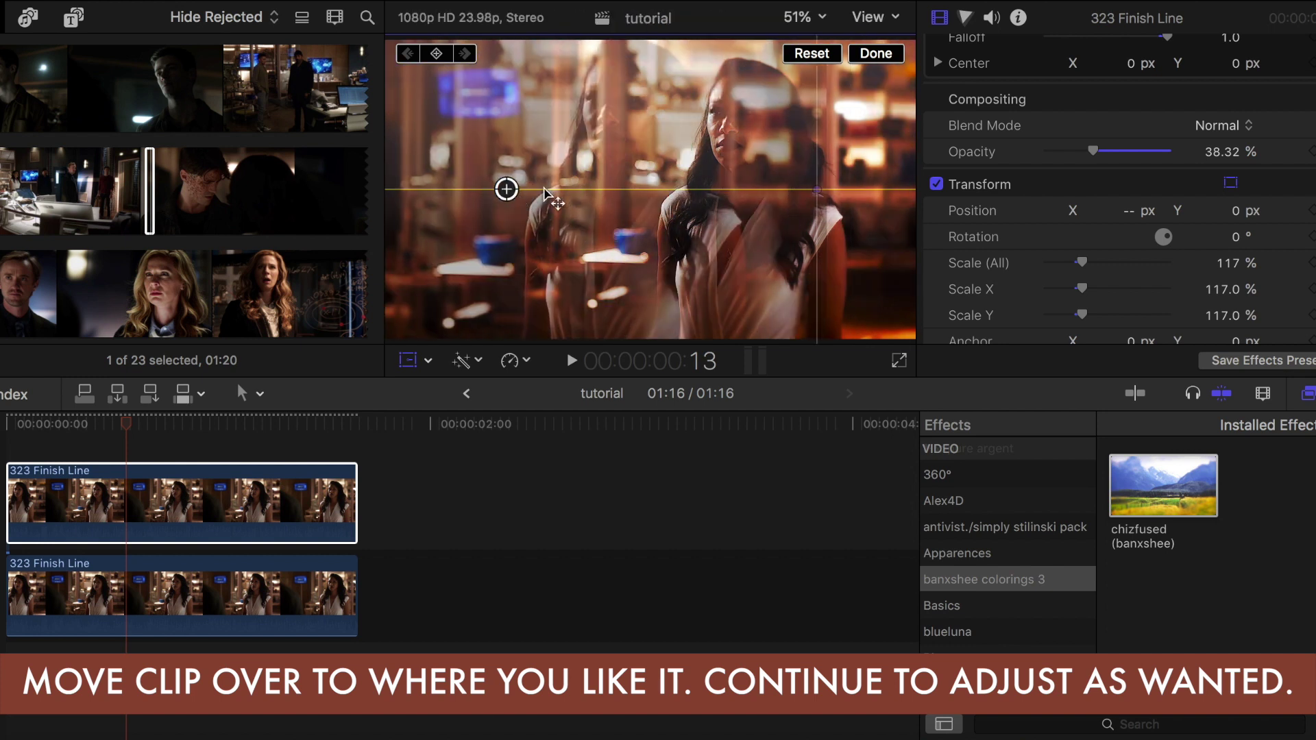
left_click_drag(546, 194, 547, 194)
left_click(874, 53)
Step: Apply the Graduated Mask effect to the upper clip
scroll(982, 461, "down", 10)
scroll(972, 591, "up", 6)
scroll(973, 591, "up", 2)
left_click(969, 546)
left_click_drag(1271, 486, 134, 504)
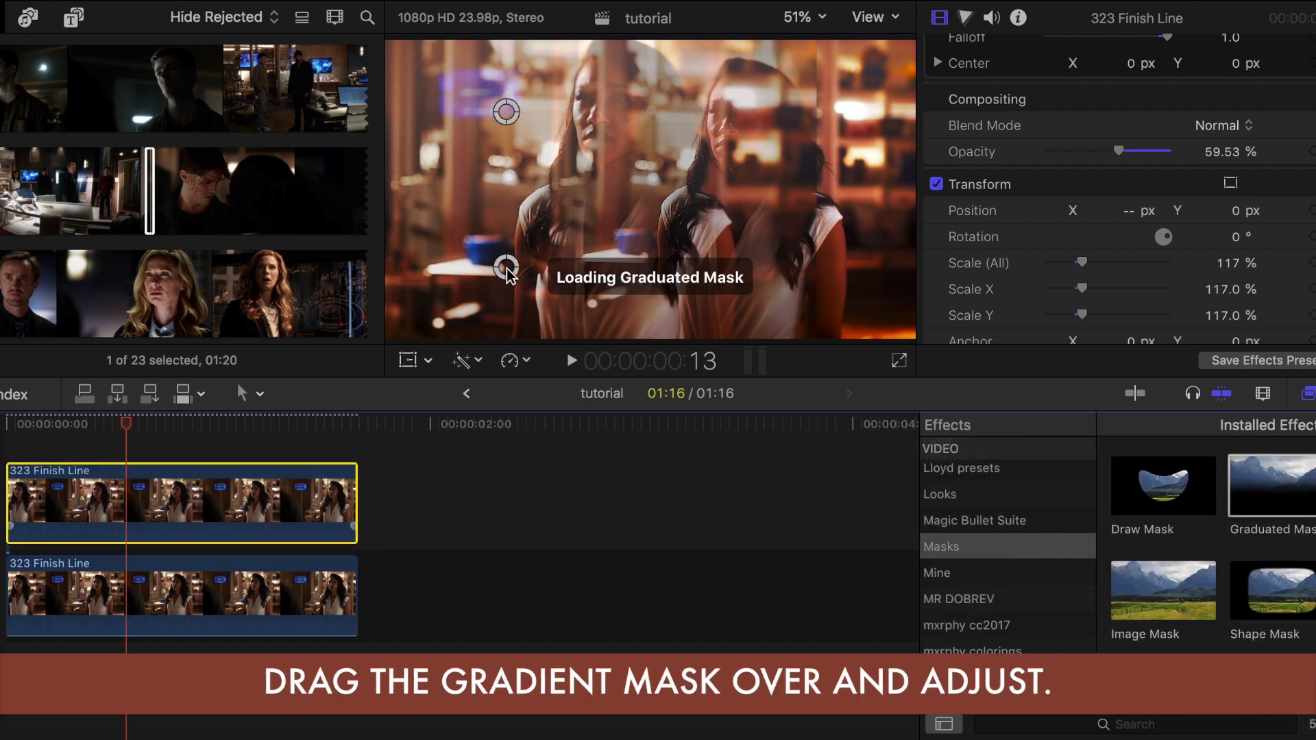
Step: Adjust the graduated mask so its centre is about X 0.34, Y 0.08 and its target about X 0.23, Y -0.08
left_click_drag(619, 190, 635, 154)
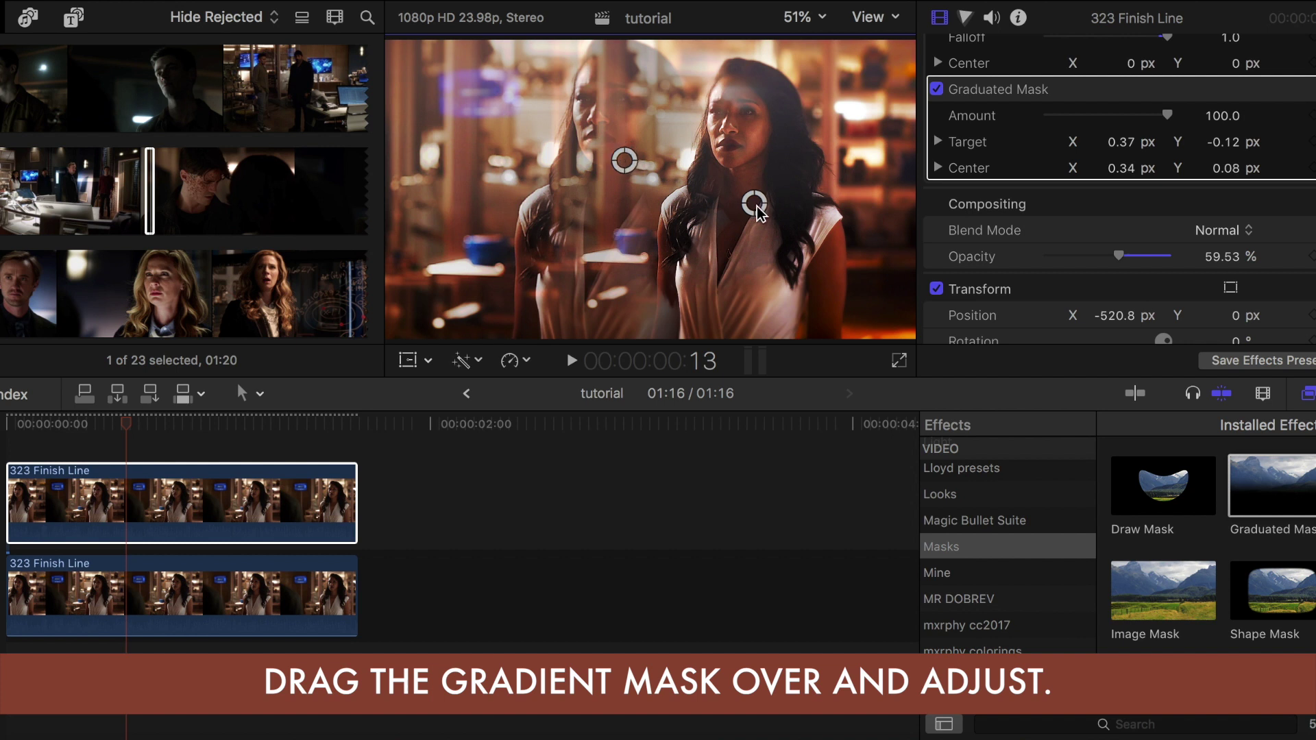
left_click_drag(706, 193, 706, 192)
left_click(342, 480)
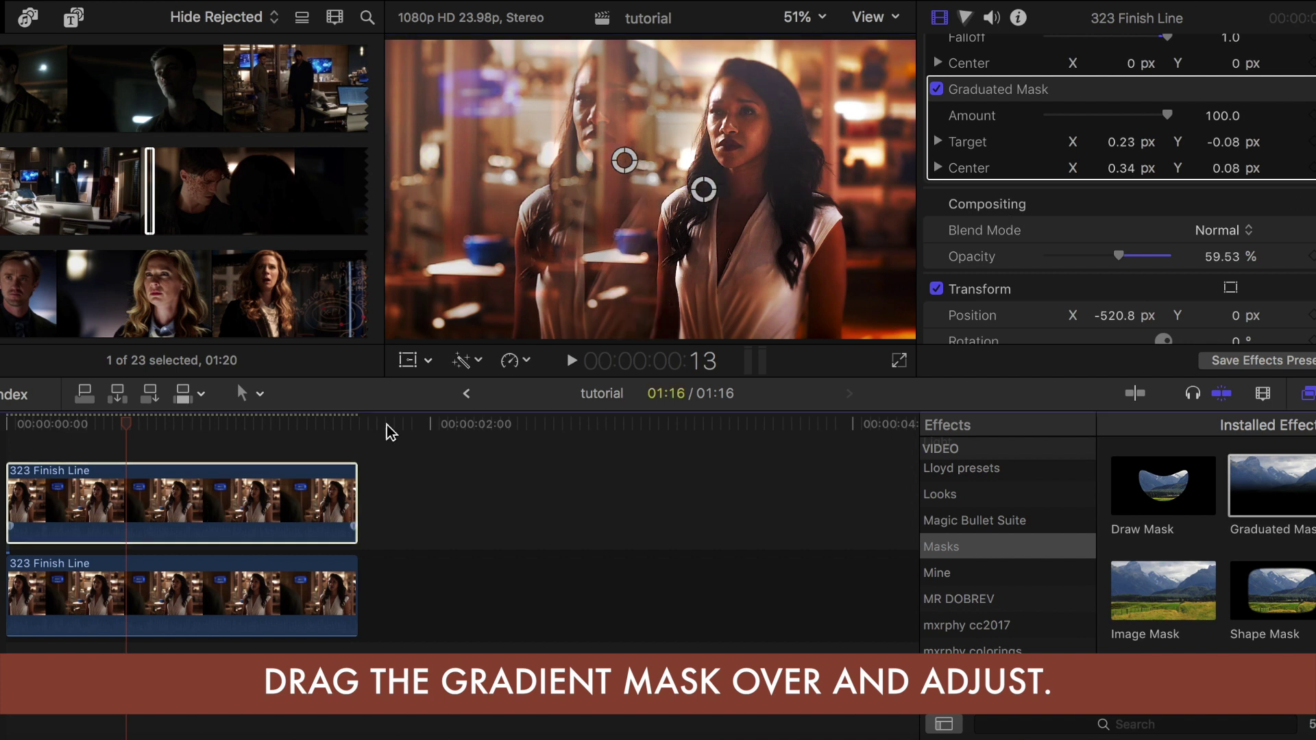
Step: Turn the upper clip black and white by setting Color Board 2's master saturation to -100, and play back the result
scroll(1125, 216, "up", 10)
key("super+6")
left_click(1008, 53)
left_click(1045, 117)
left_click(1098, 113)
scroll(942, 180, "down", 2)
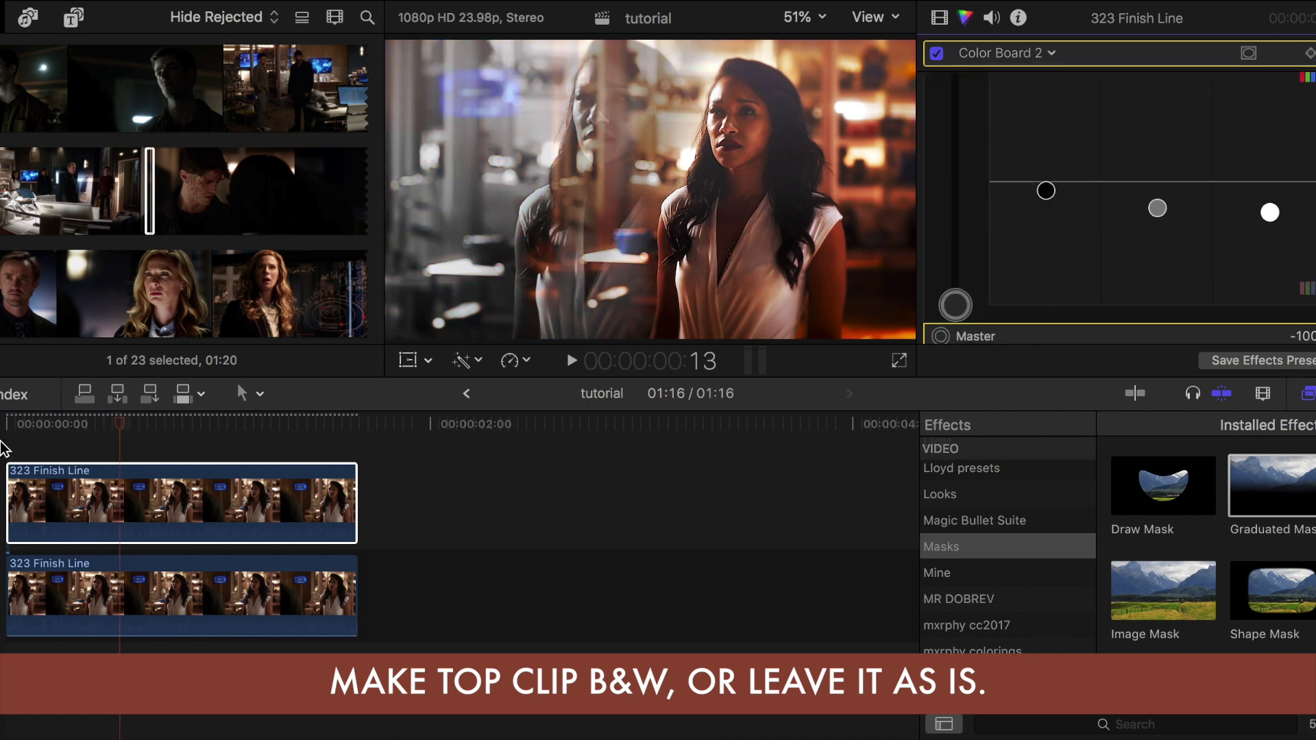
left_click(1, 444)
left_click(569, 363)
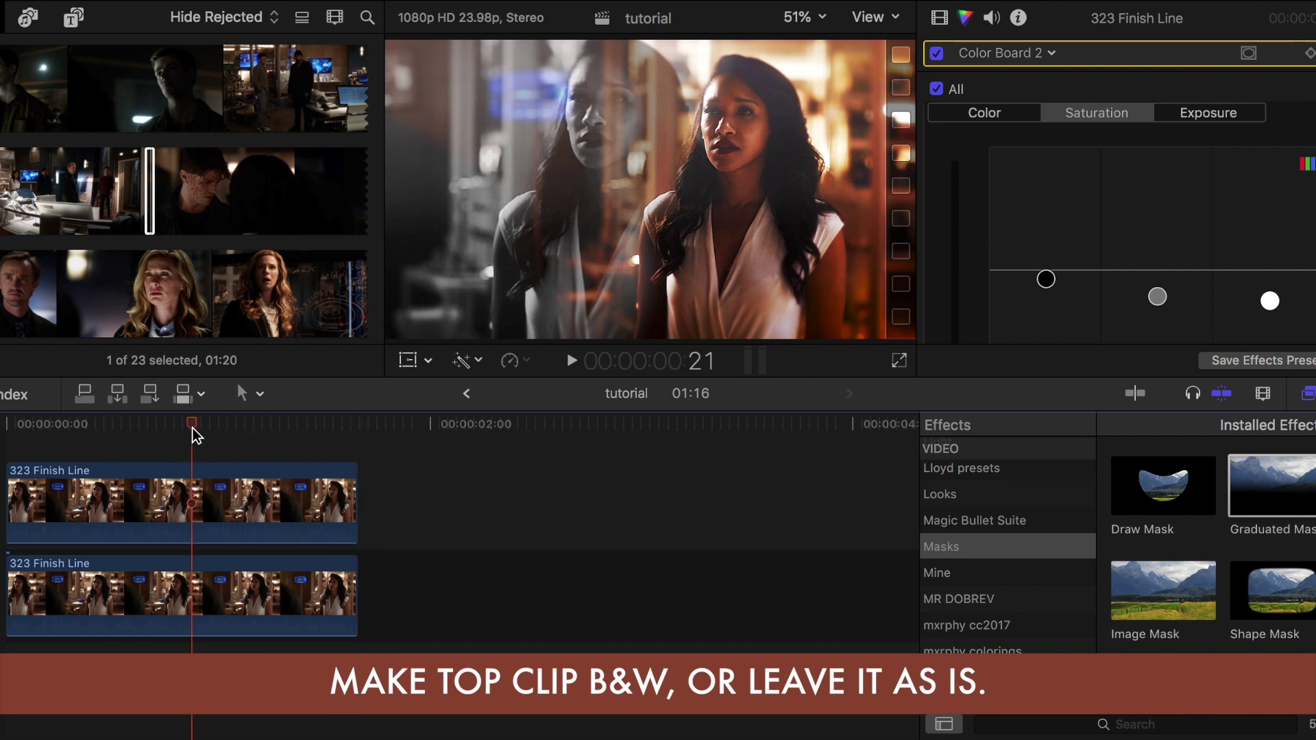
Step: Change the upper clip's blend mode to Screen and play back the overlay
left_click(192, 480)
key("ctrl+shift+Tab")
scroll(1151, 197, "down", 15)
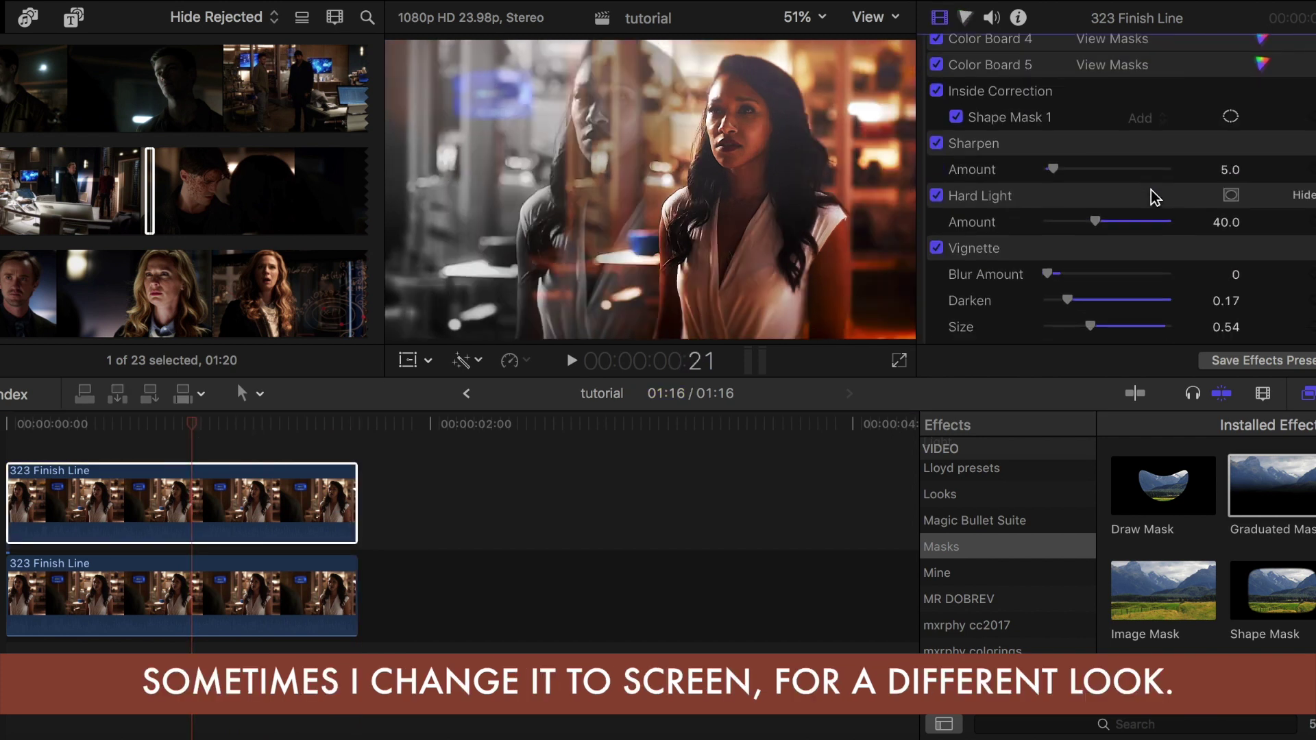
scroll(1151, 195, "up", 2)
left_click(1218, 120)
left_click(1224, 305)
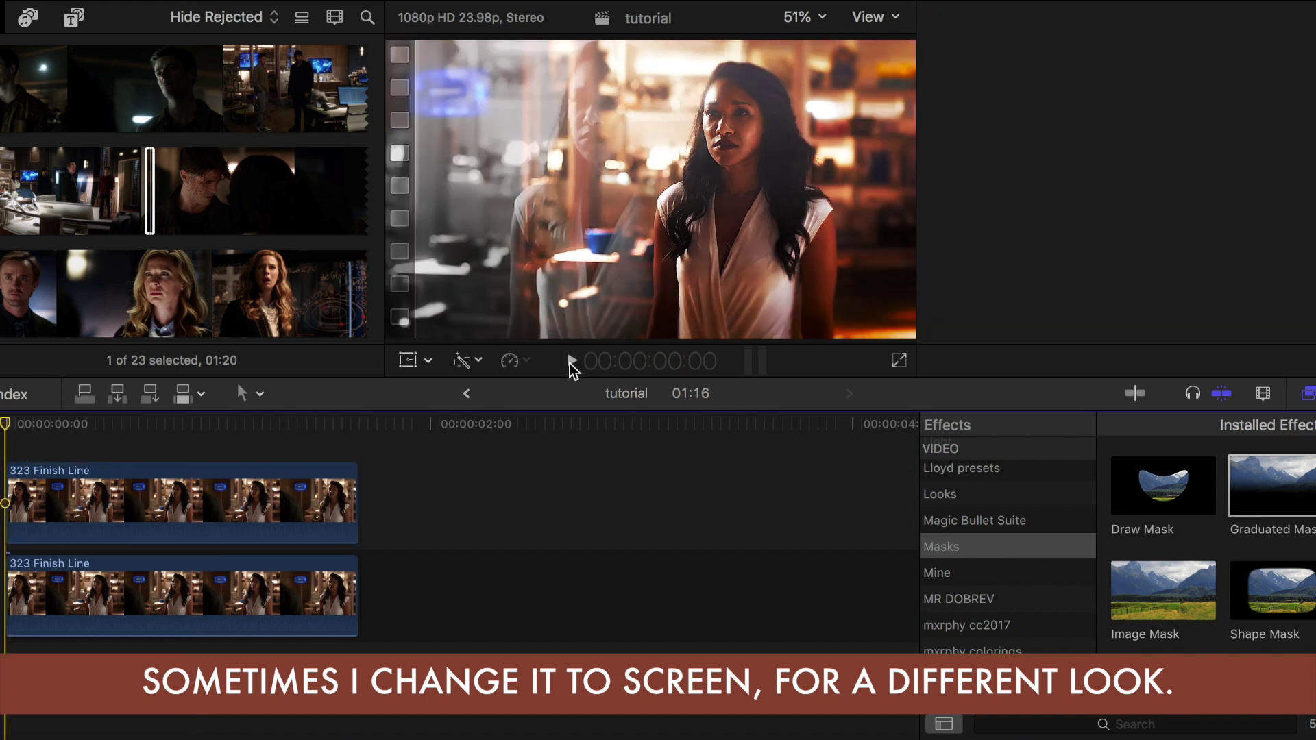
left_click(571, 360)
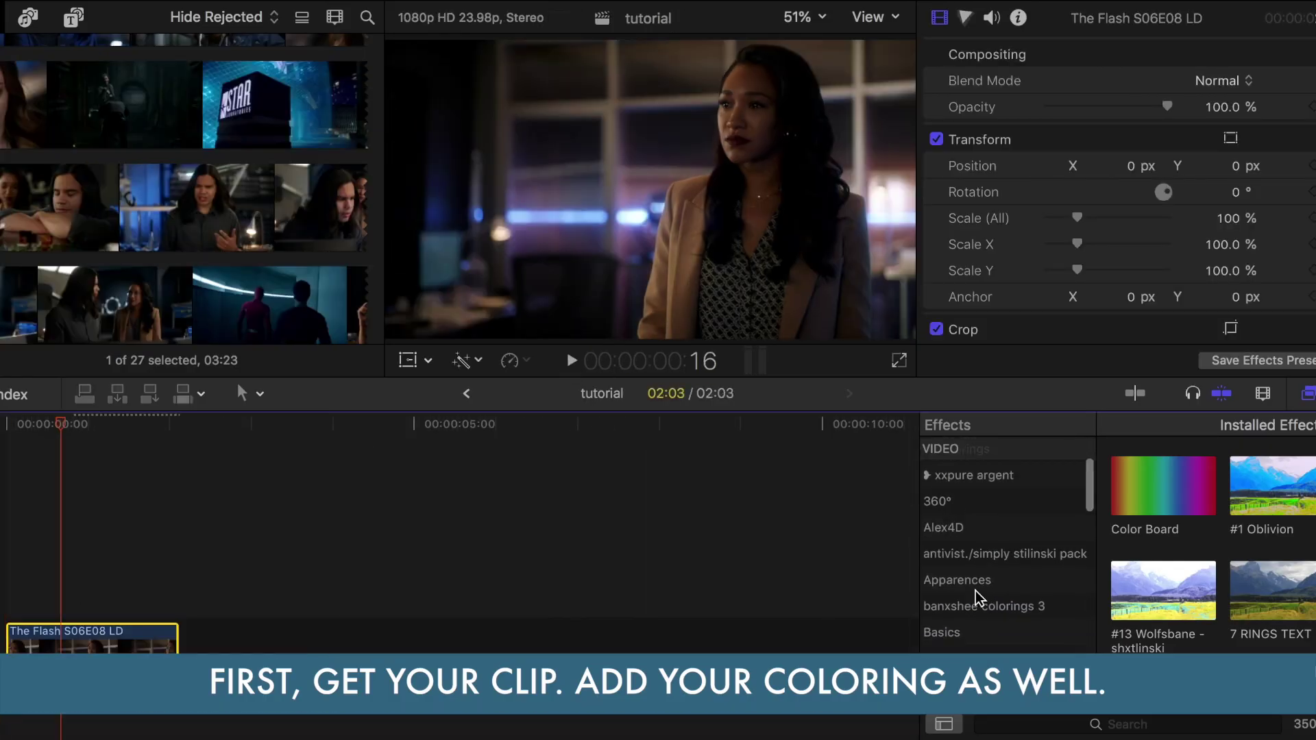
Step: Apply the chizfused (banxshee) coloring to The Flash S06E08 LD clip and stack a connected copy directly above it
left_click(983, 606)
left_click_drag(1163, 485, 160, 644)
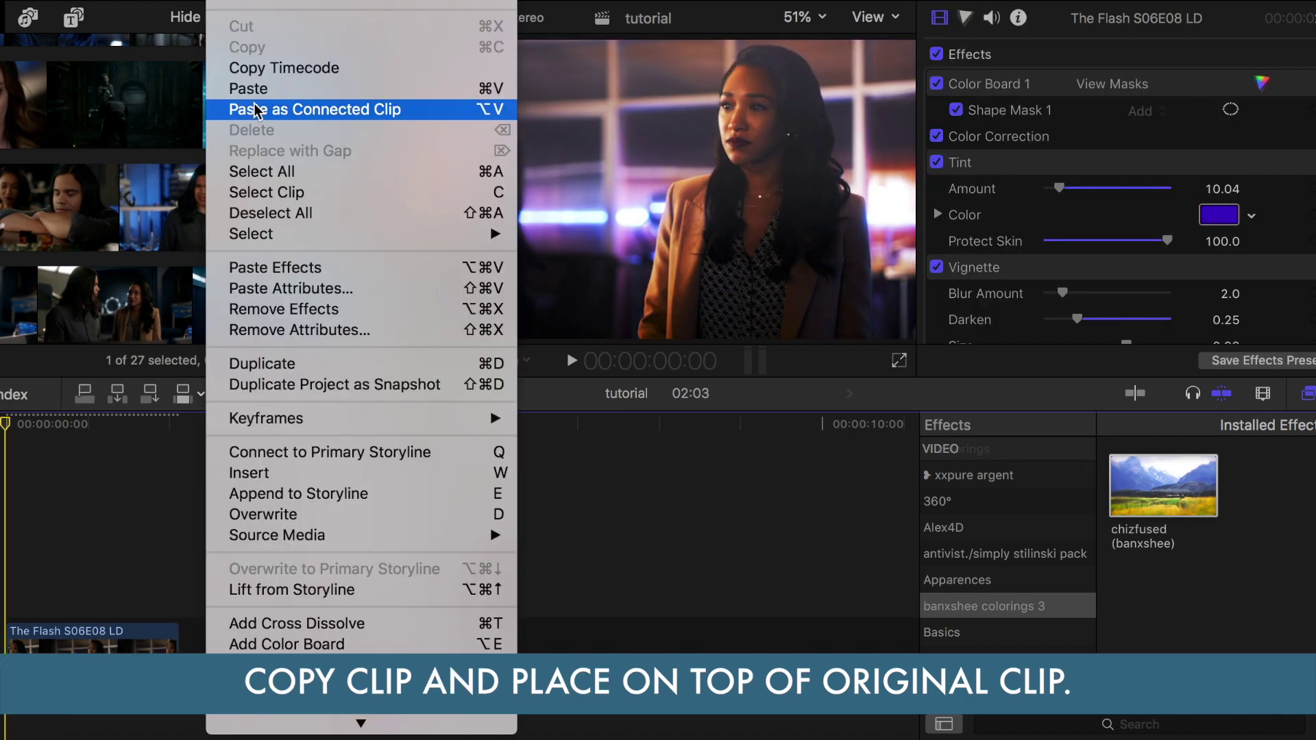
left_click(322, 108)
left_click_drag(220, 640, 39, 561)
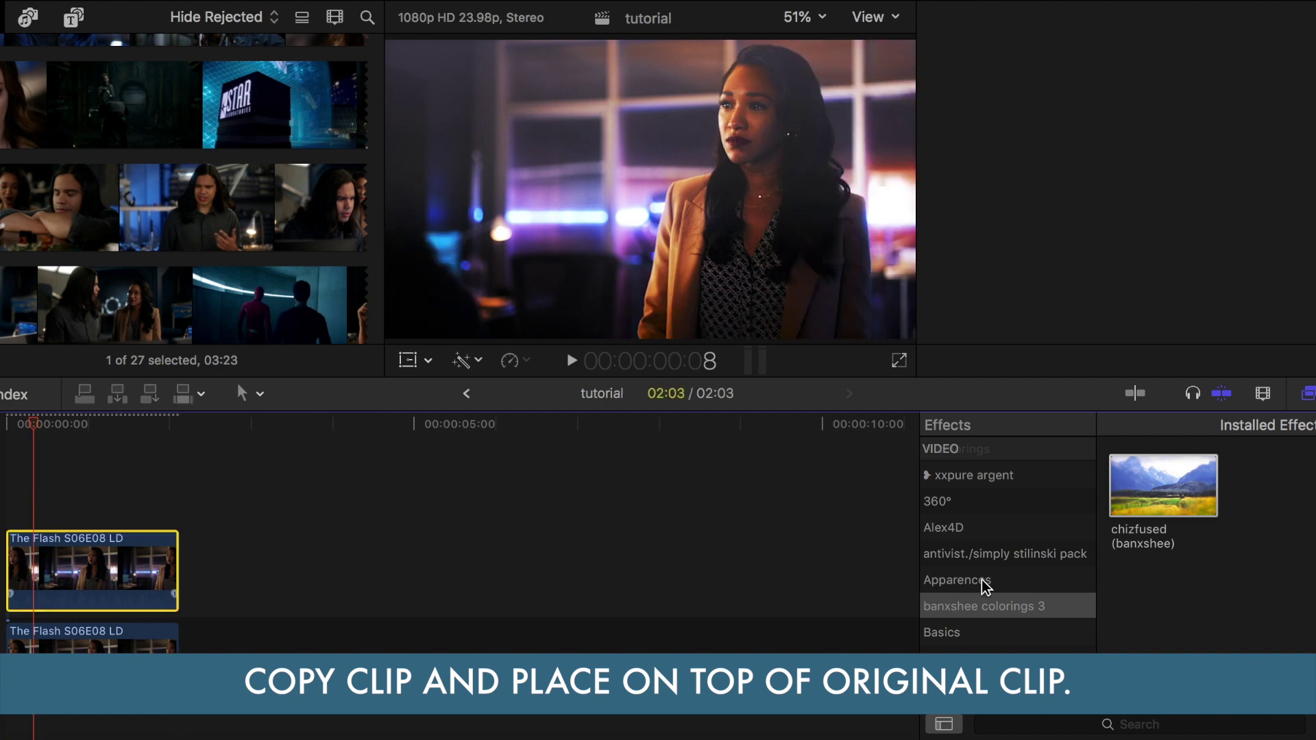
Step: Scale the upper clip to 124% and shift it horizontally to about X -907 px
scroll(1178, 250, "down", 10)
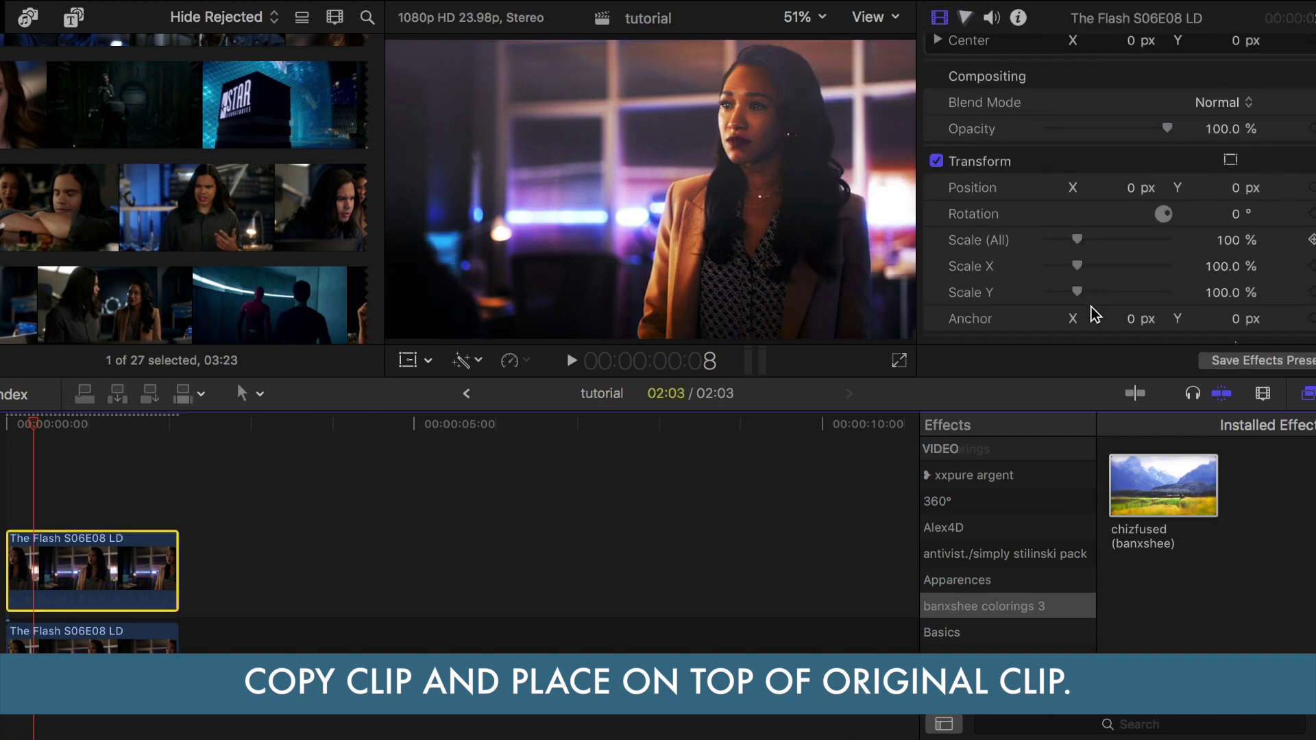
left_click(407, 362)
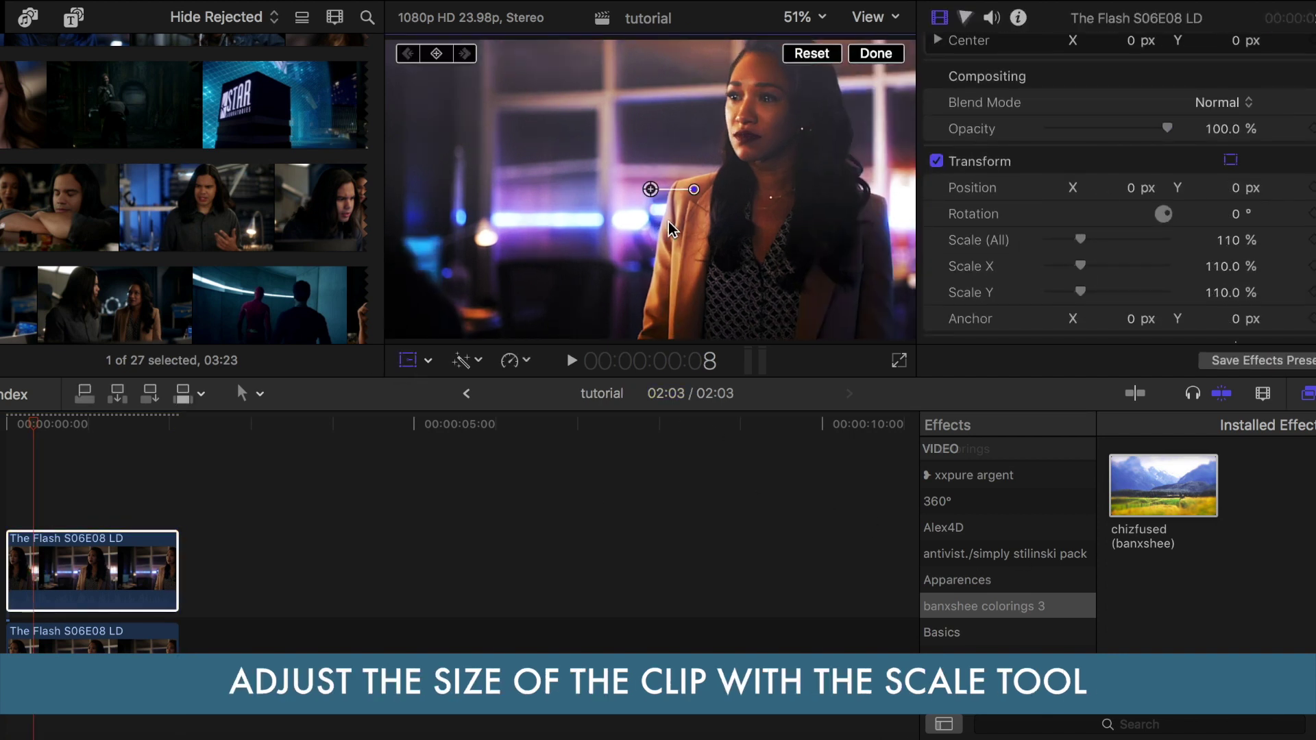
left_click_drag(448, 190, 412, 189)
left_click_drag(1081, 240, 1084, 240)
left_click_drag(412, 190, 388, 190)
left_click(876, 53)
Step: Apply the Shape Mask effect to the upper clip
scroll(963, 532, "down", 10)
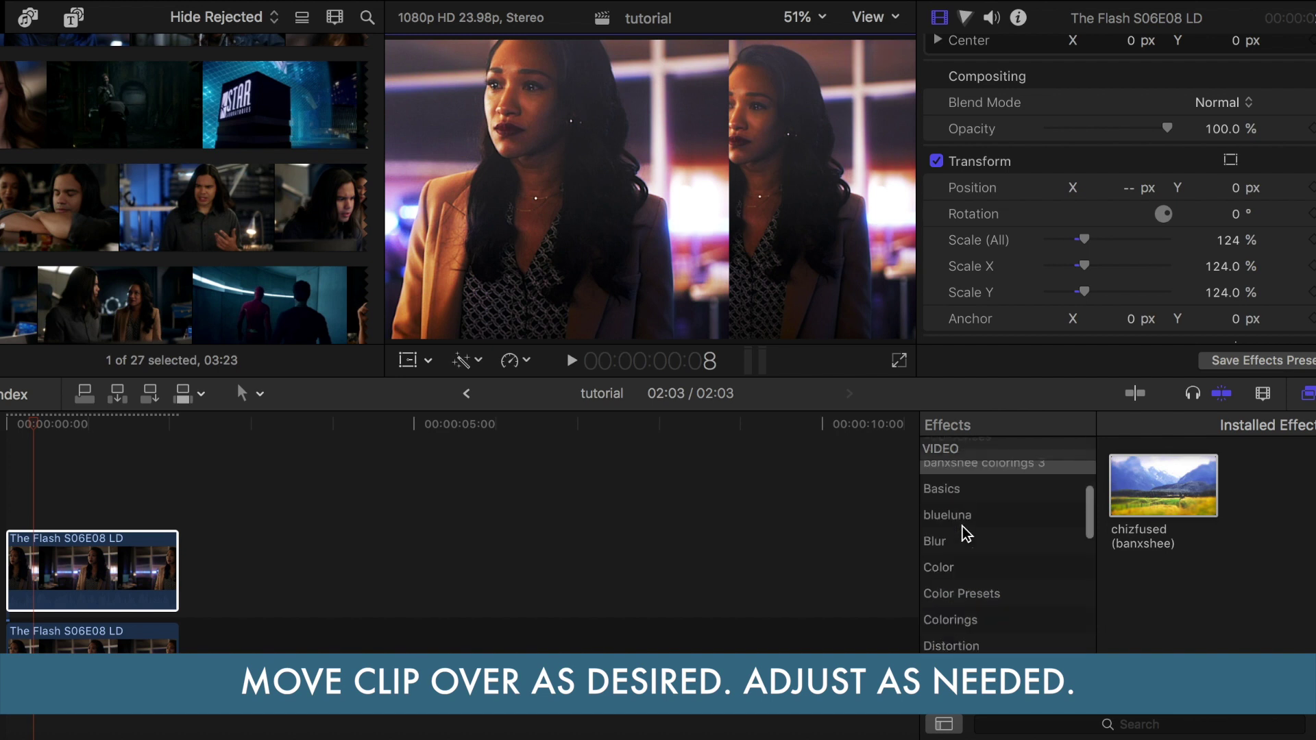
left_click(959, 627)
left_click_drag(1271, 591, 137, 572)
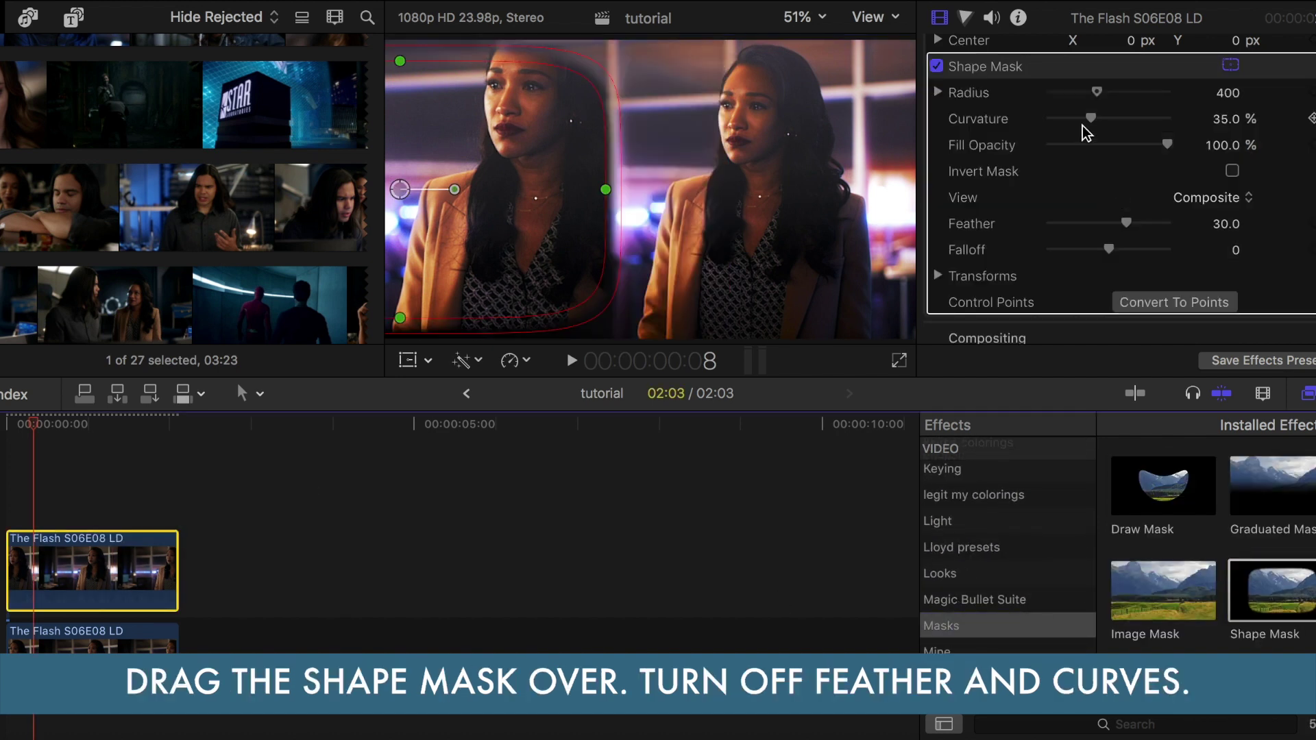
Step: Set the shape mask's curvature to 0% and feather to 0, and rotate it slightly so its edge slants
left_click(1227, 226)
type("0")
key("Return")
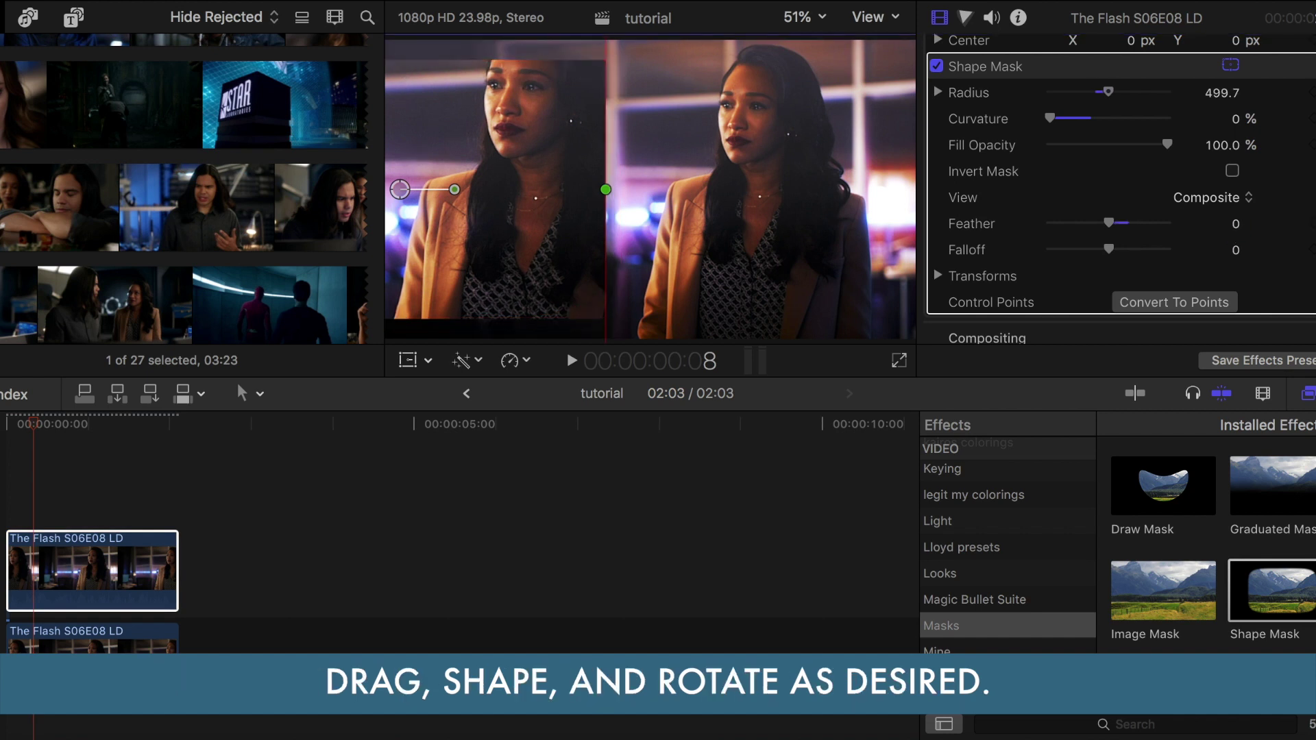
left_click_drag(455, 189, 466, 193)
Step: Shift the masked upper clip further horizontally to about X -1068 px
left_click(408, 359)
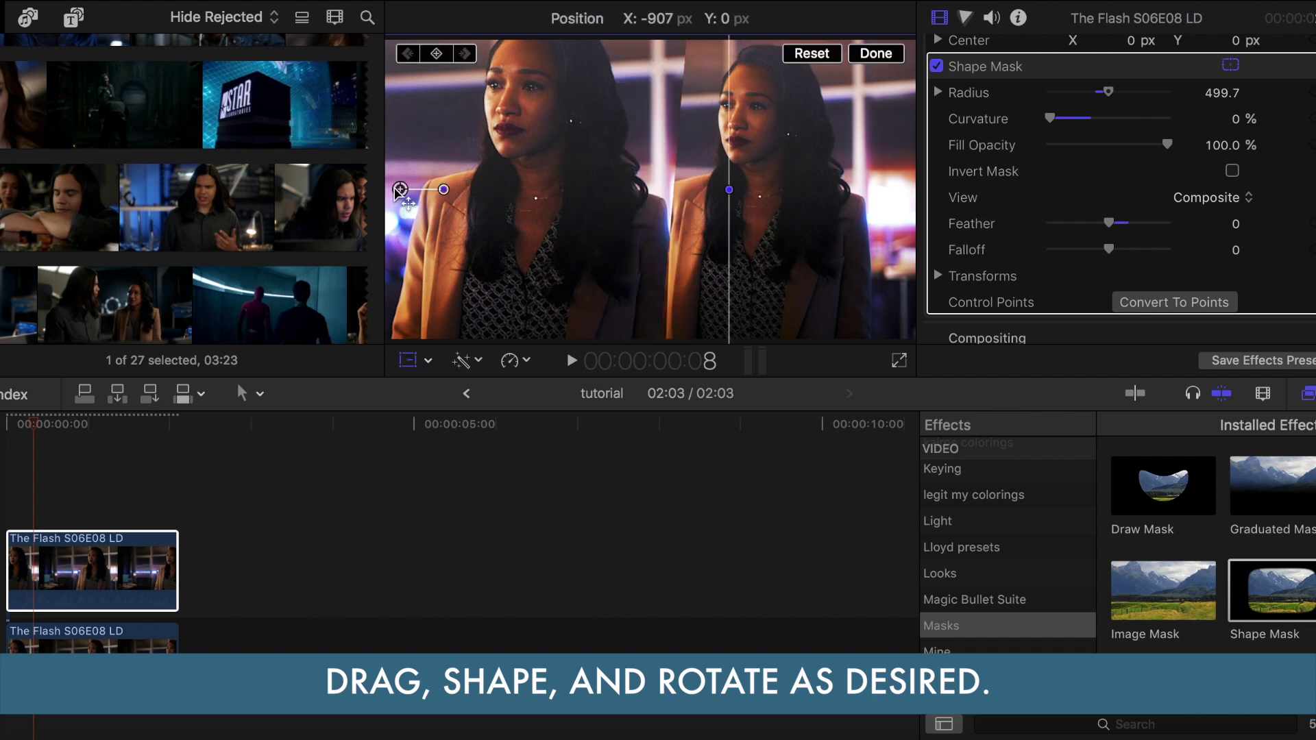
left_click_drag(384, 189, 378, 187)
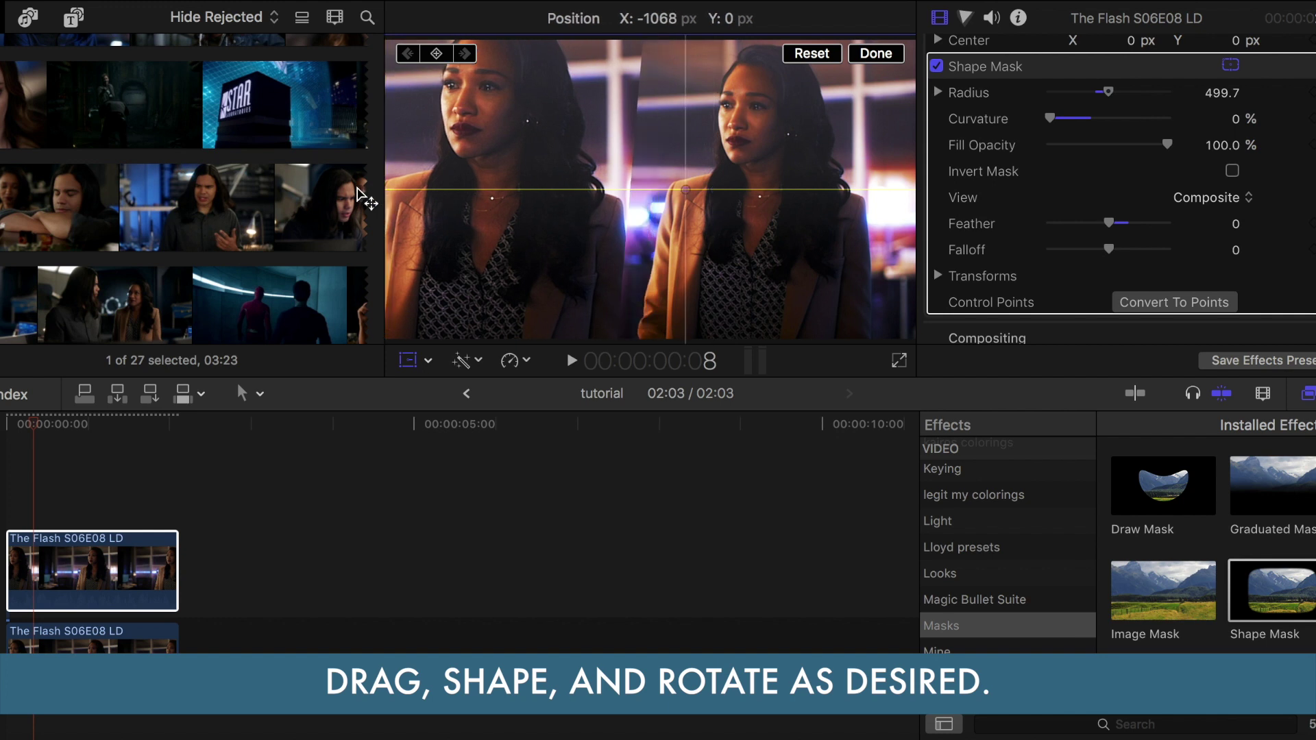
left_click(875, 53)
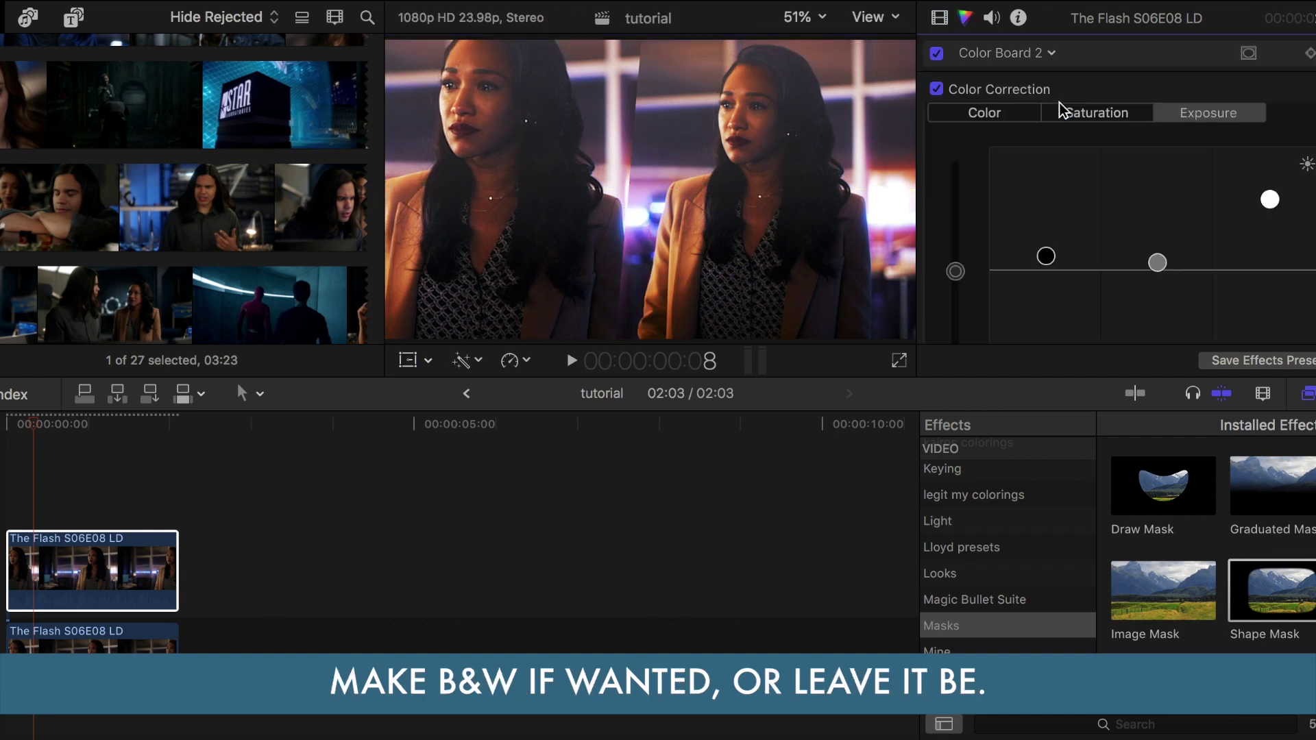
Step: Make the masked upper clip black and white with a master saturation of -100 in Color Board 2
left_click(1100, 113)
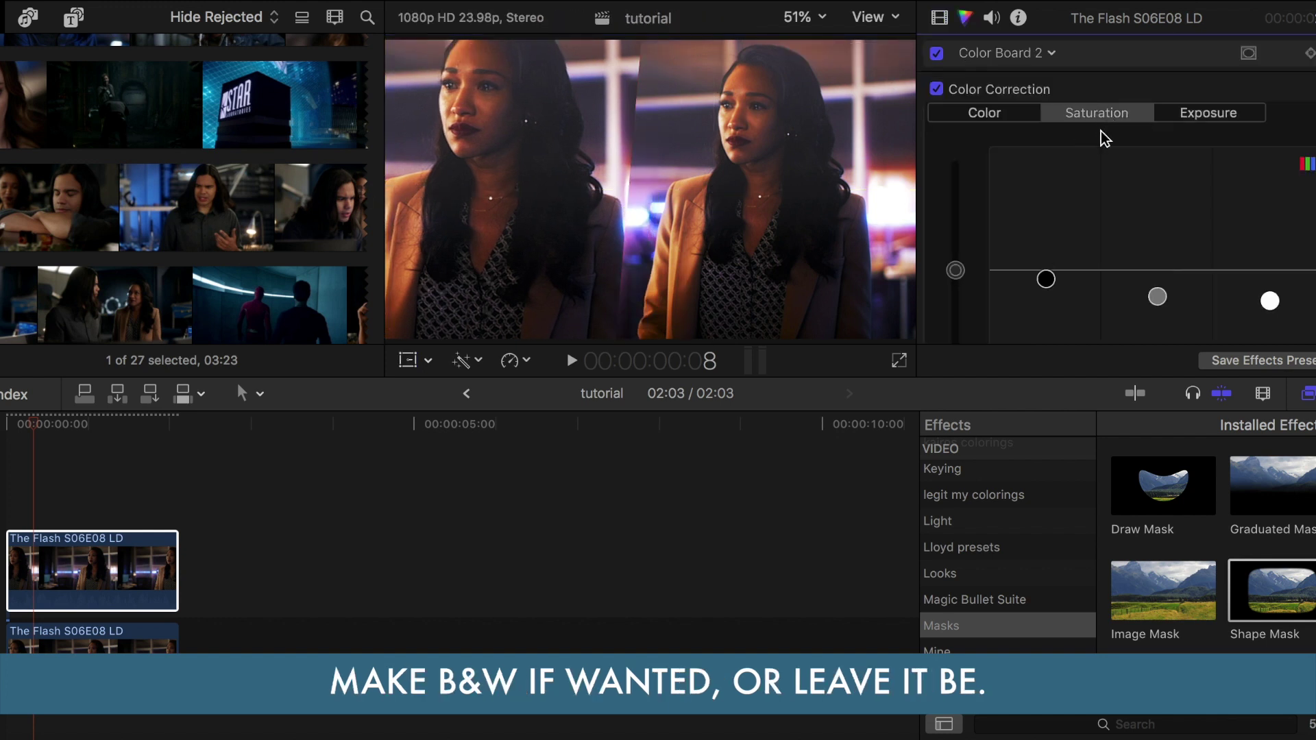
scroll(985, 189, "down", 3)
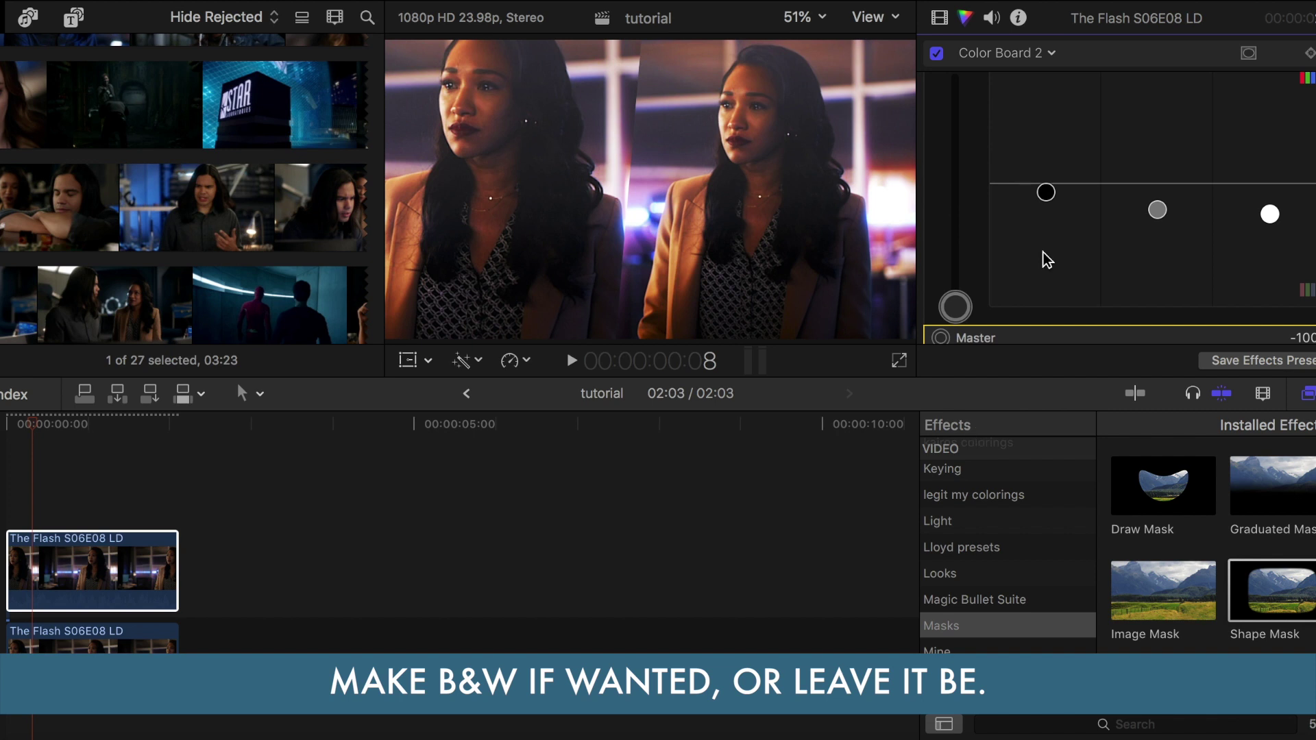
Step: Apply the Drop Shadow effect from the Stylize category to the upper clip
scroll(988, 527, "down", 10)
left_click(980, 536)
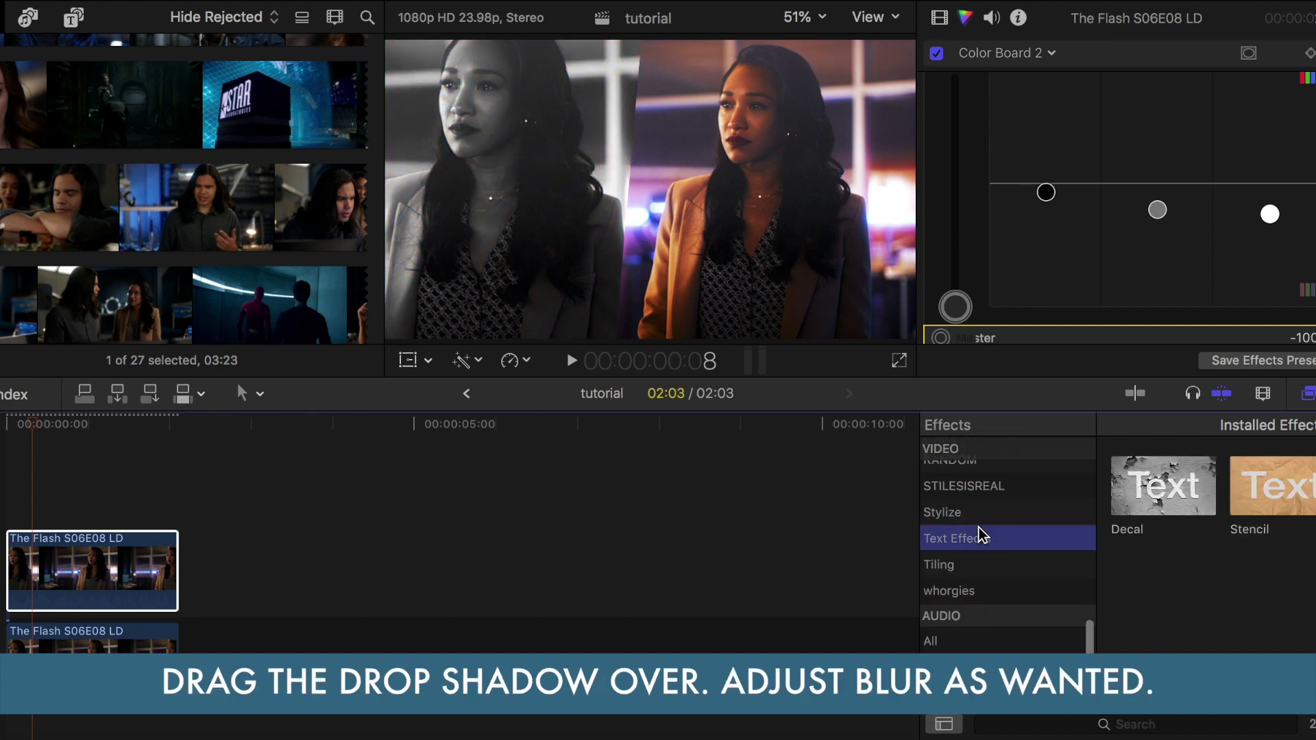
left_click(973, 512)
scroll(1185, 537, "down", 5)
left_click_drag(1163, 566, 77, 567)
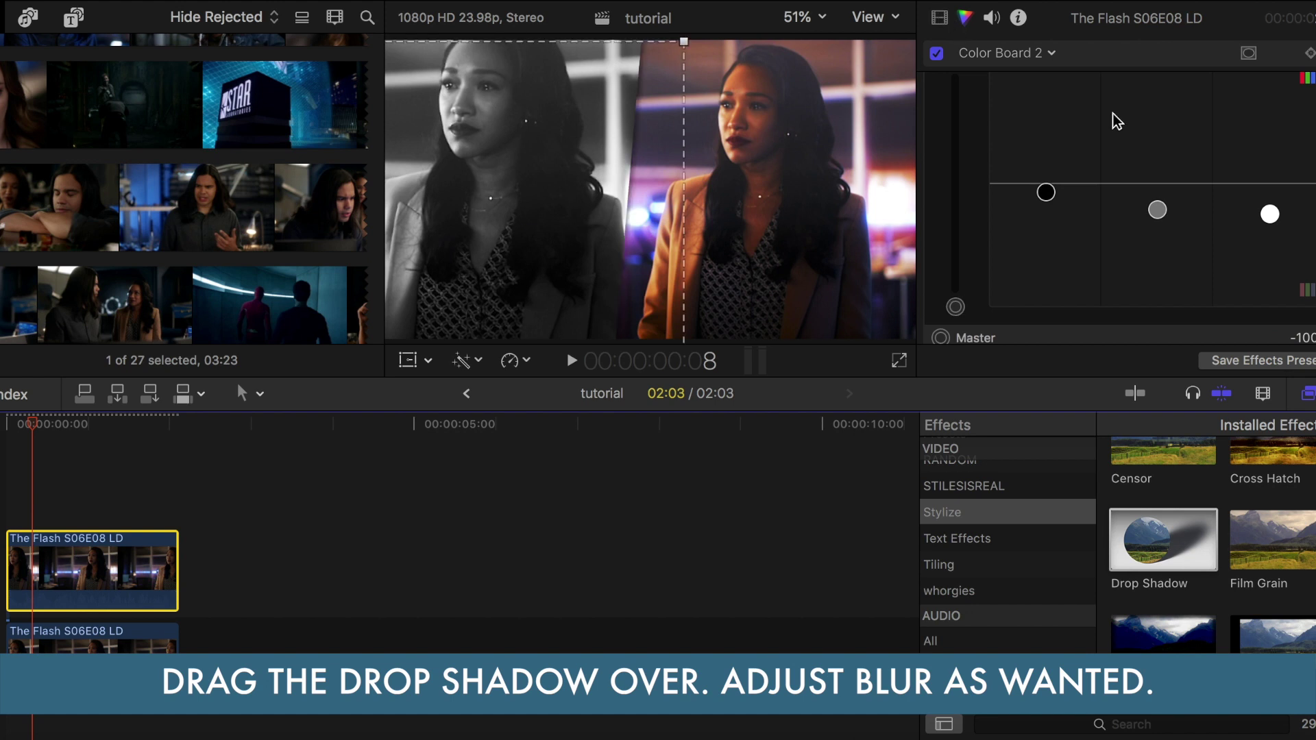
Step: Set the drop shadow's blur to about 74 and play back the split-screen result
scroll(1113, 114, "down", 15)
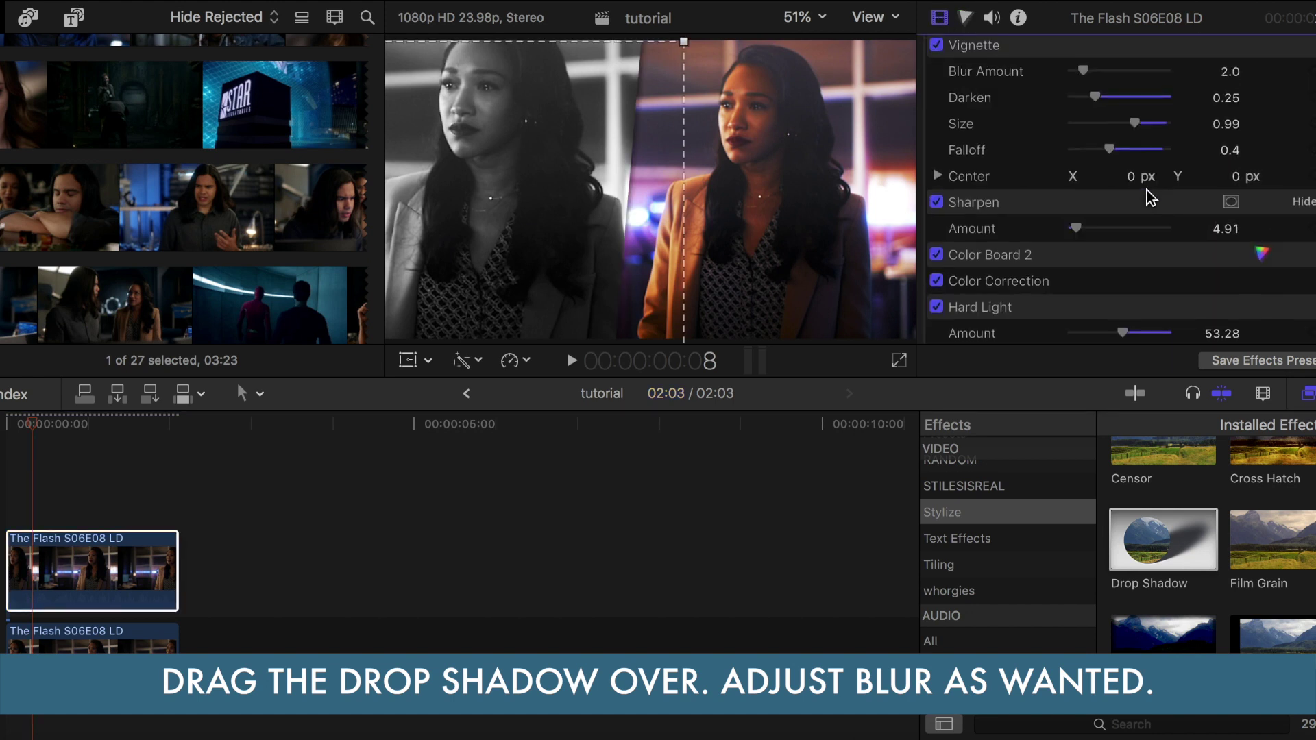
scroll(1146, 191, "down", 15)
left_click_drag(1142, 175, 1144, 184)
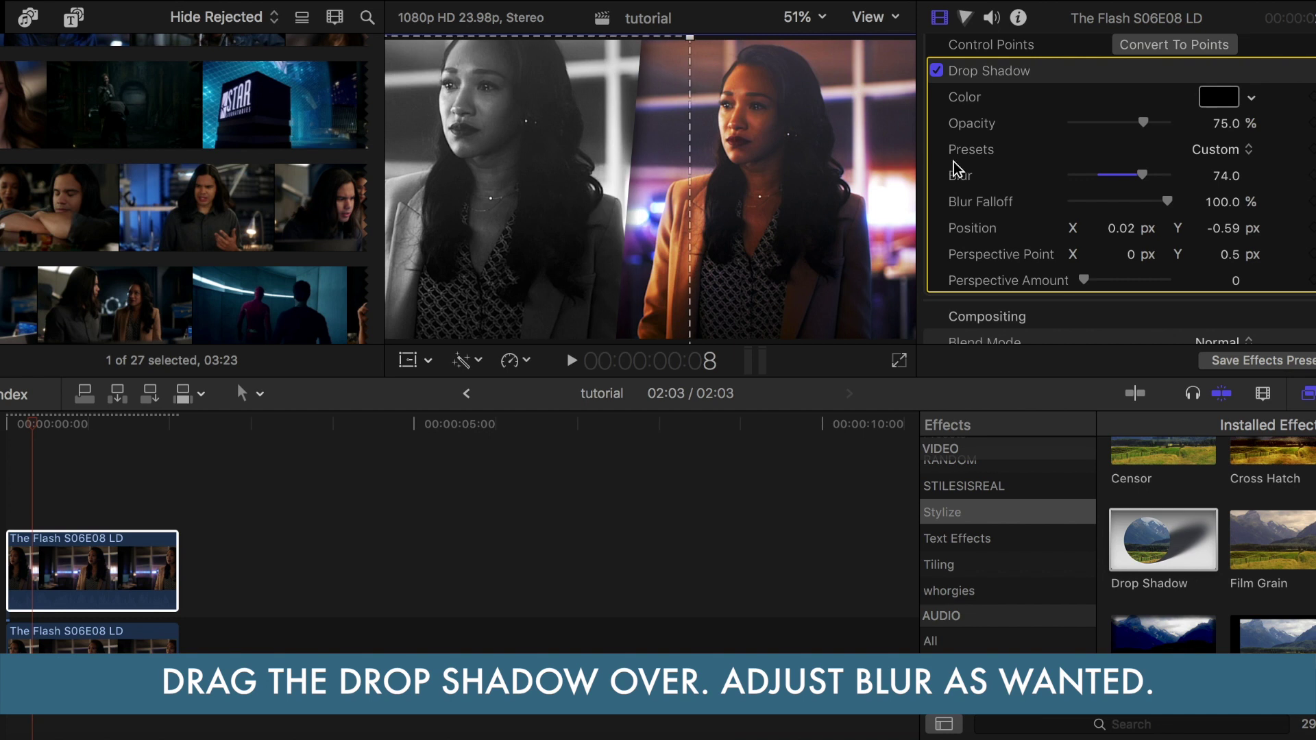
scroll(1028, 175, "down", 5)
left_click(3, 492)
left_click(572, 361)
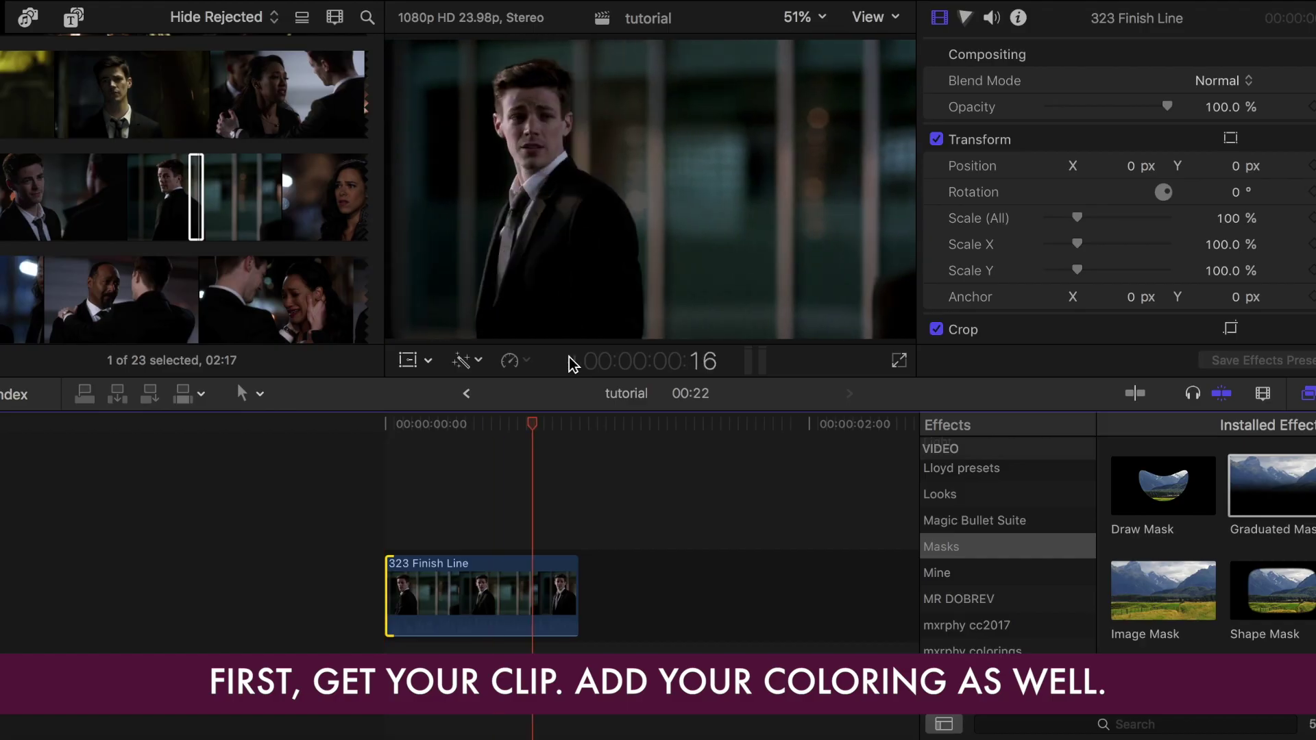
Step: Trim the end of the 323 Finish Line clip to about 19 frames and slow it to 50%
left_click_drag(577, 596, 548, 589)
left_click(509, 360)
mouse_move(712, 379)
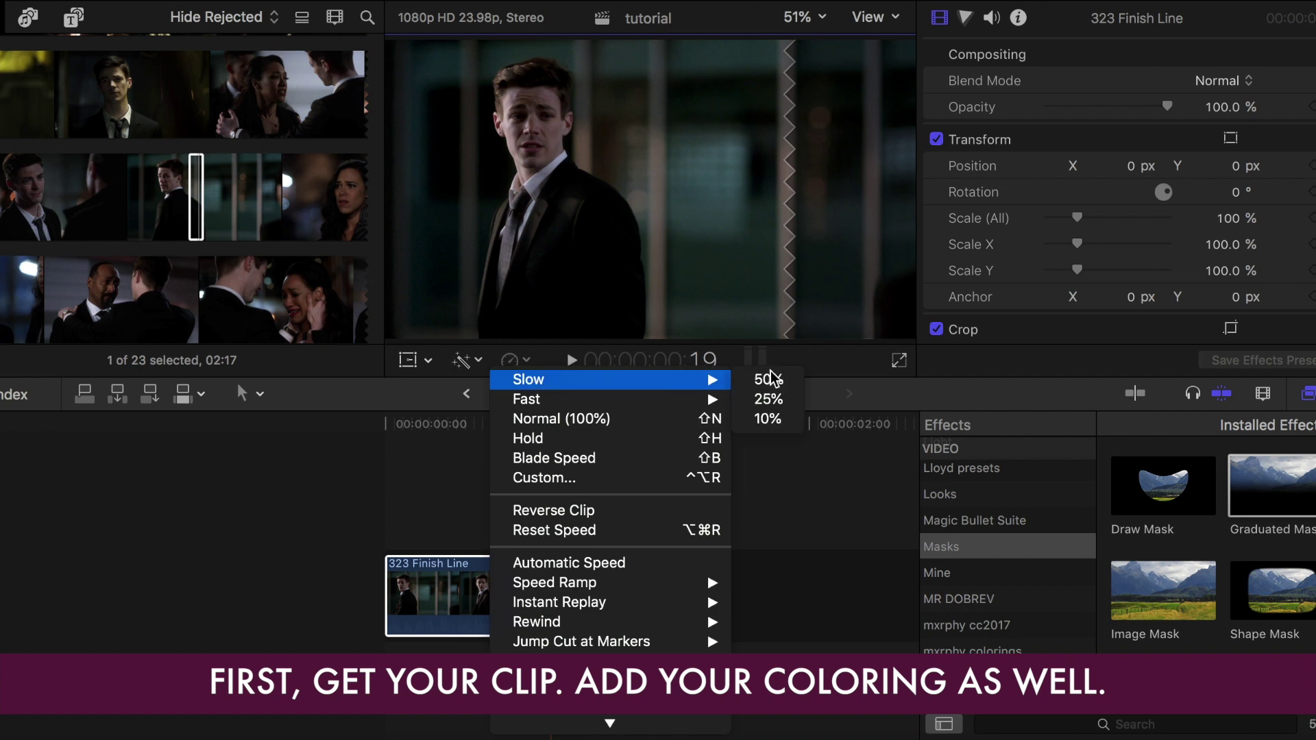
left_click(769, 379)
Step: Use optical flow for the slowed clip, retime it to about 71% speed and play it back
left_click(509, 360)
left_click(795, 716)
left_click_drag(718, 546, 617, 546)
left_click(566, 360)
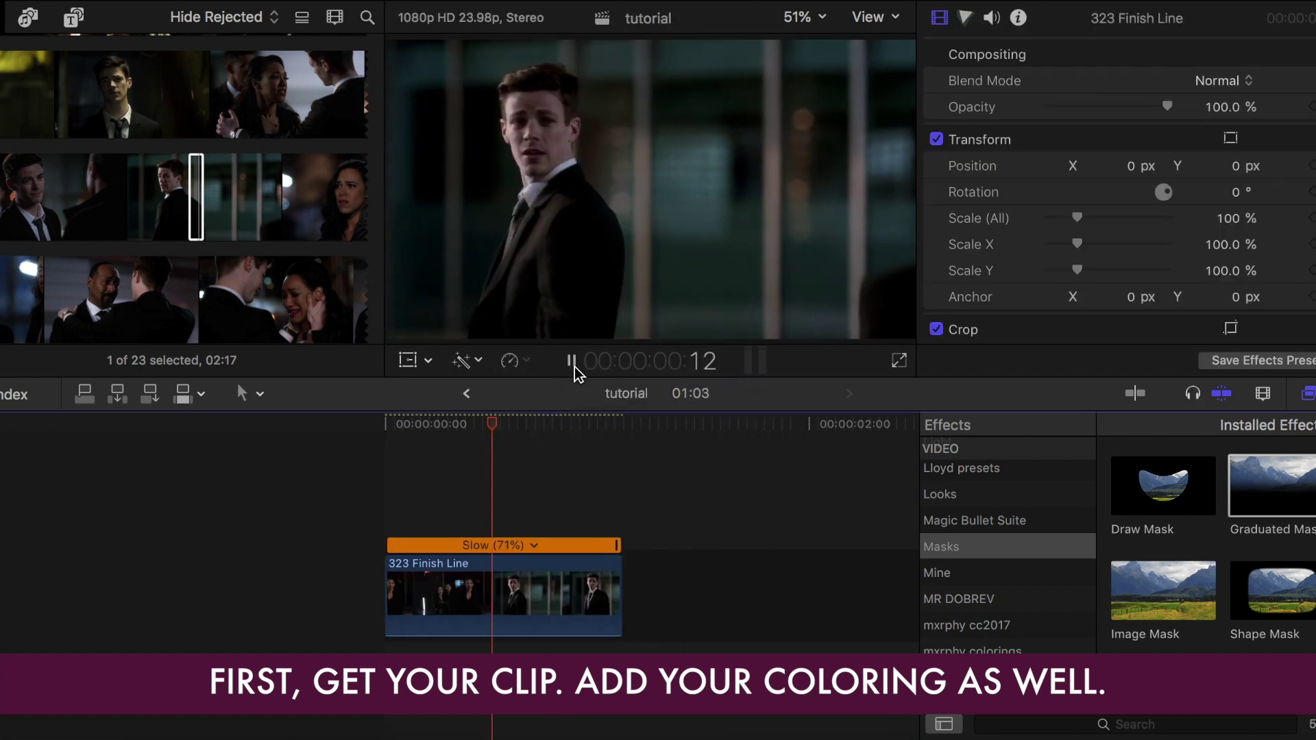
left_click(388, 473)
Step: Apply the chizfused (banxshee) coloring to the slowed 323 Finish Line clip
left_click(438, 596)
scroll(438, 596, "right", 3)
scroll(1005, 552, "up", 10)
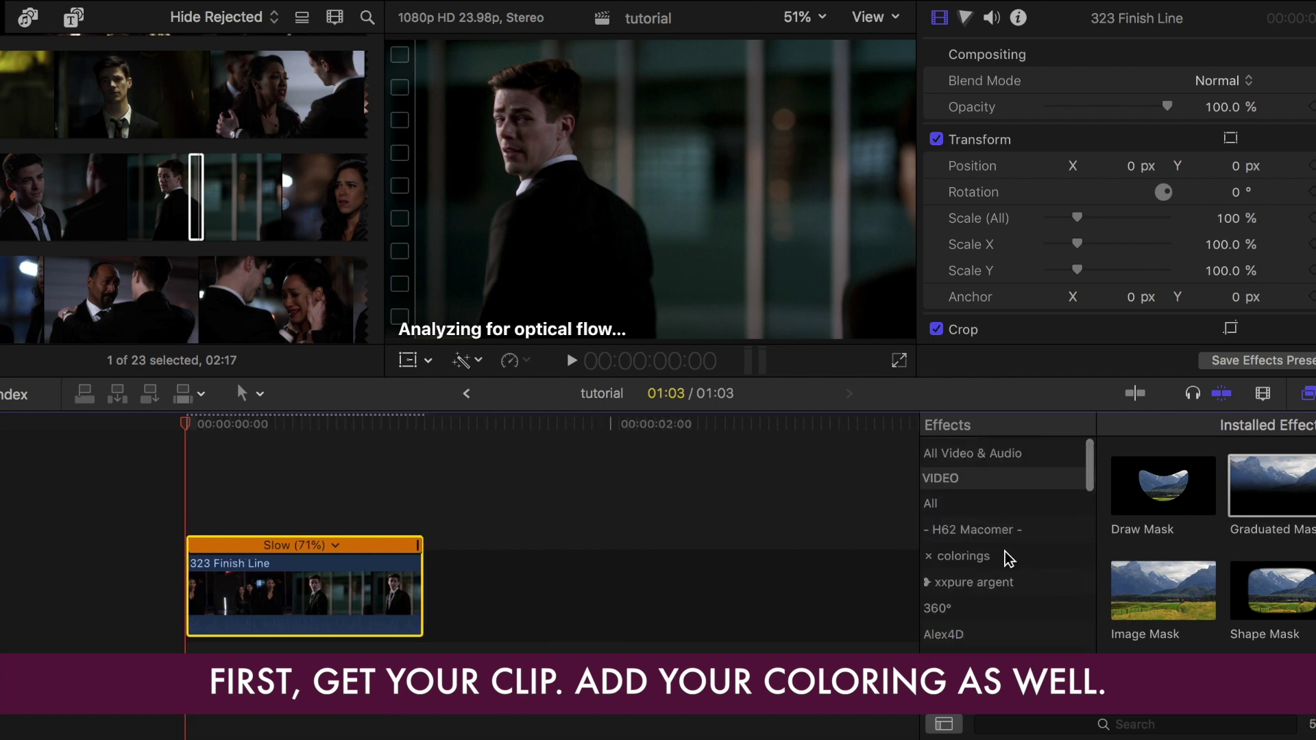
left_click(994, 531)
left_click_drag(1152, 511, 321, 597)
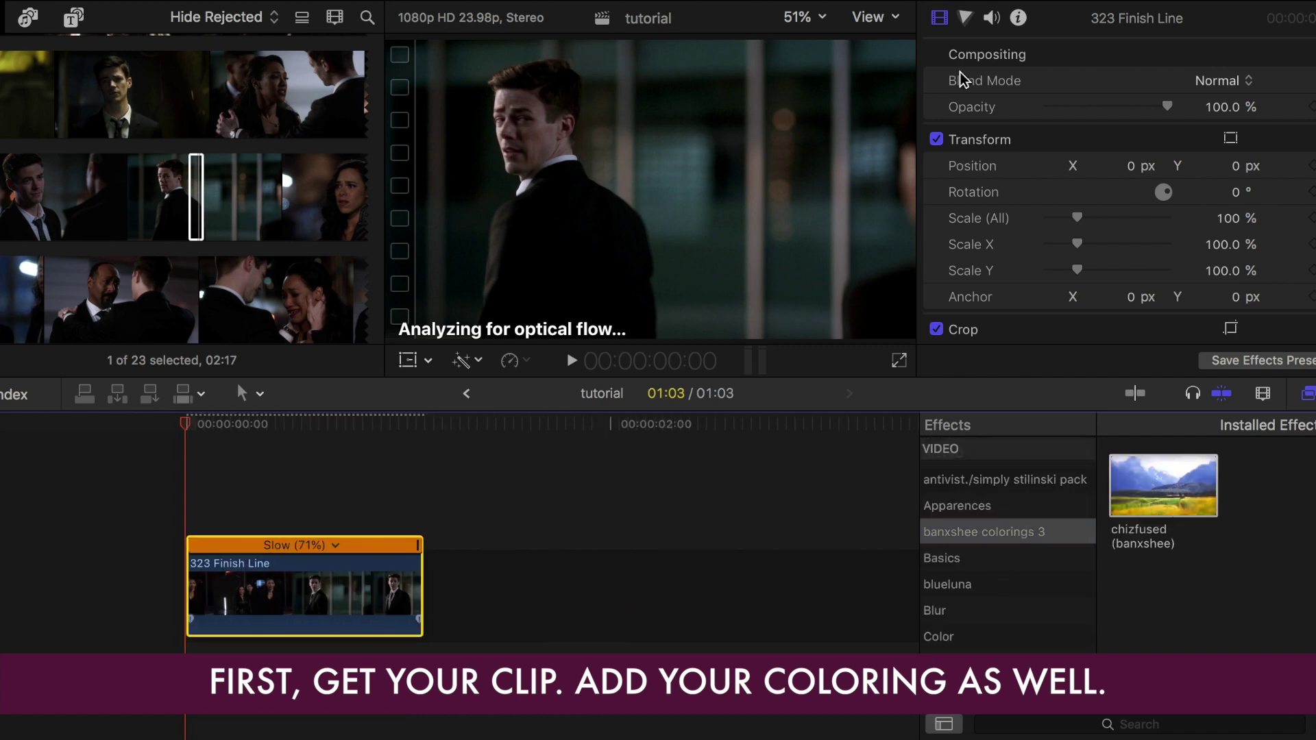
Step: Scale the 323 Finish Line clip to 50% and turn it into a new compound clip
scroll(1165, 222, "down", 10)
scroll(1214, 225, "up", 5)
left_click(1227, 199)
type("50")
key("Return")
right_click(327, 576)
left_click(404, 359)
left_click(933, 100)
Step: Apply the Kaleidotile effect to the compound clip and adjust its width to about 959 and height to about 531, leaving no black gaps
scroll(1017, 577, "down", 10)
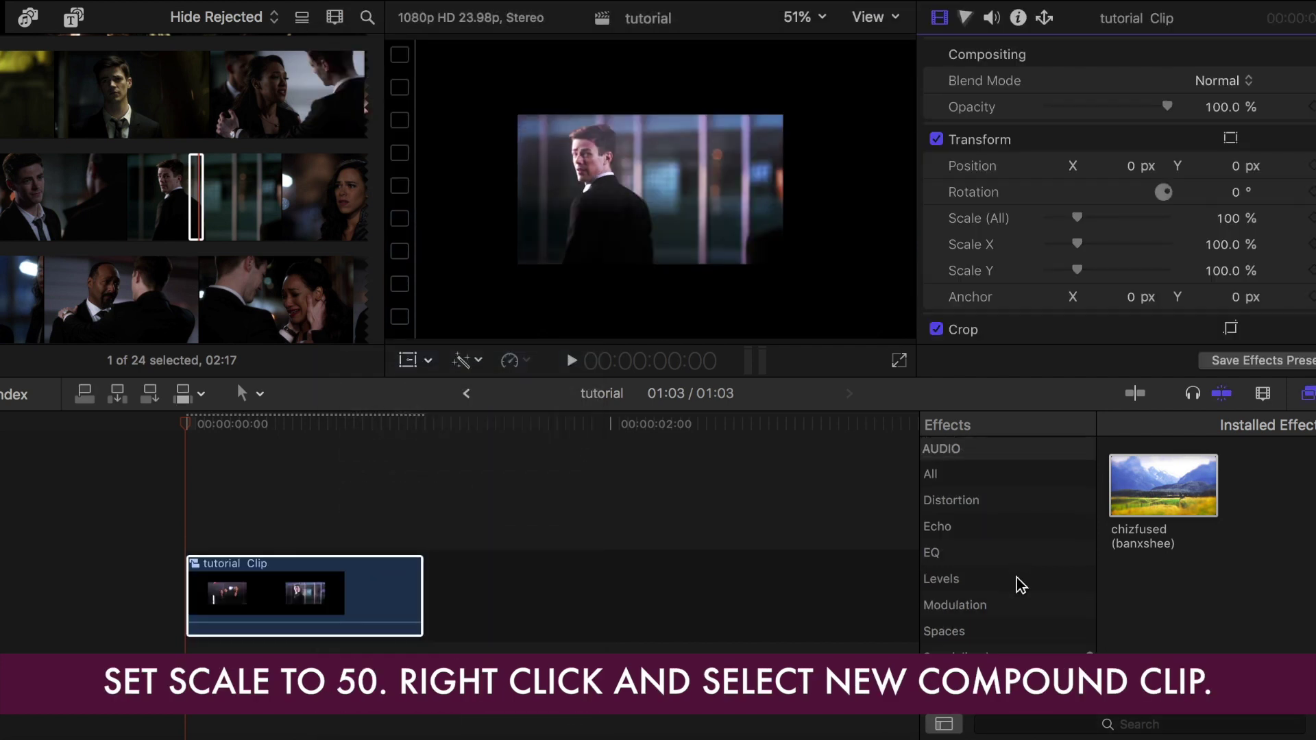
scroll(1017, 577, "up", 5)
left_click(1012, 571)
left_click_drag(1272, 487, 405, 617)
left_click_drag(649, 183, 783, 189)
left_click_drag(649, 101, 649, 116)
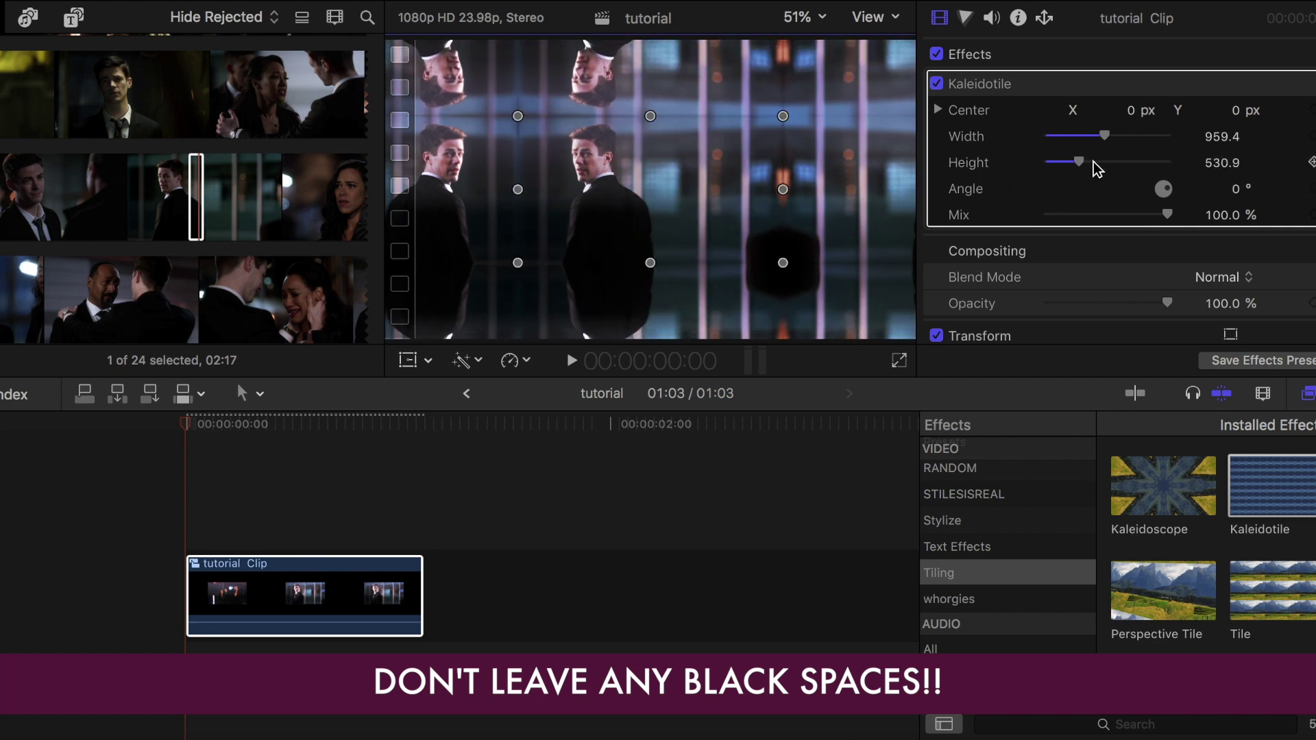
Step: Scale the tiled compound clip to 200% and nest it in another new compound clip
scroll(1092, 162, "down", 5)
left_click(1226, 258)
type("200")
key("Return")
right_click(325, 585)
left_click(390, 358)
left_click(933, 73)
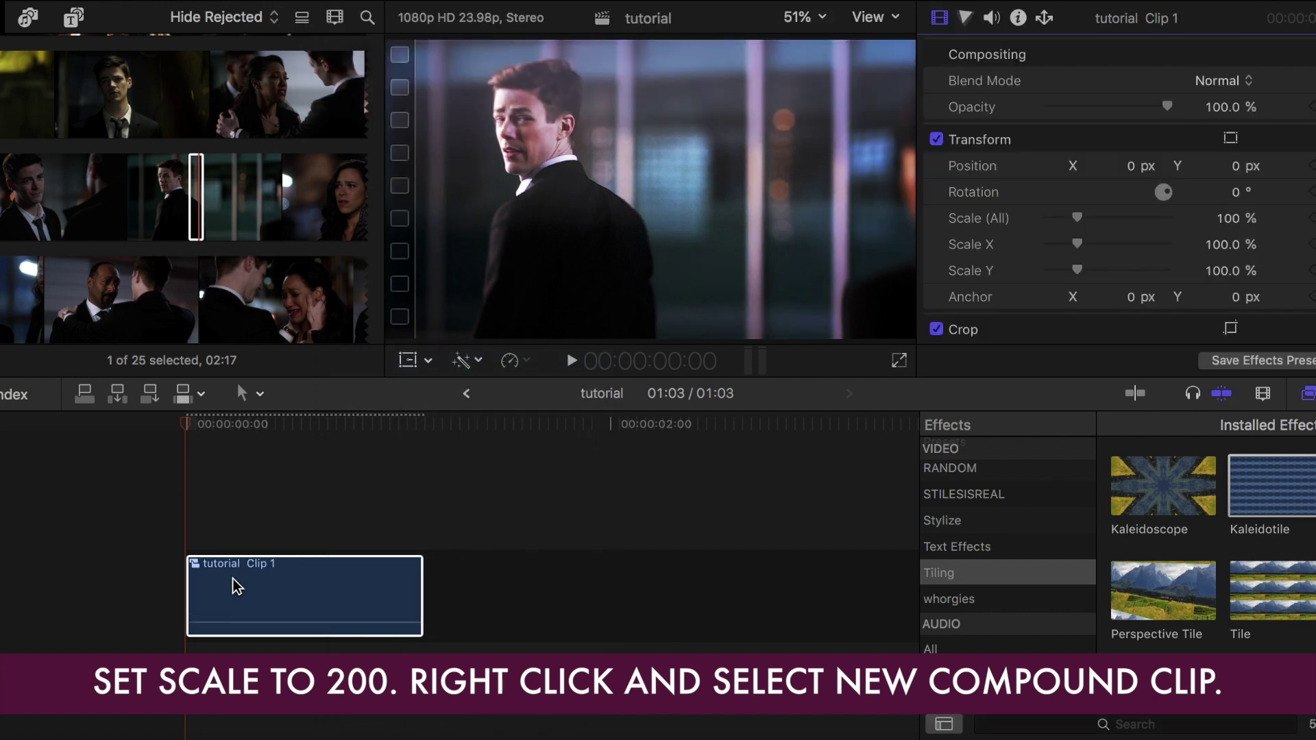
Step: Begin a keyframed horizontal slide on the new compound clip, with position X about 200 px at frame 3
left_click(408, 360)
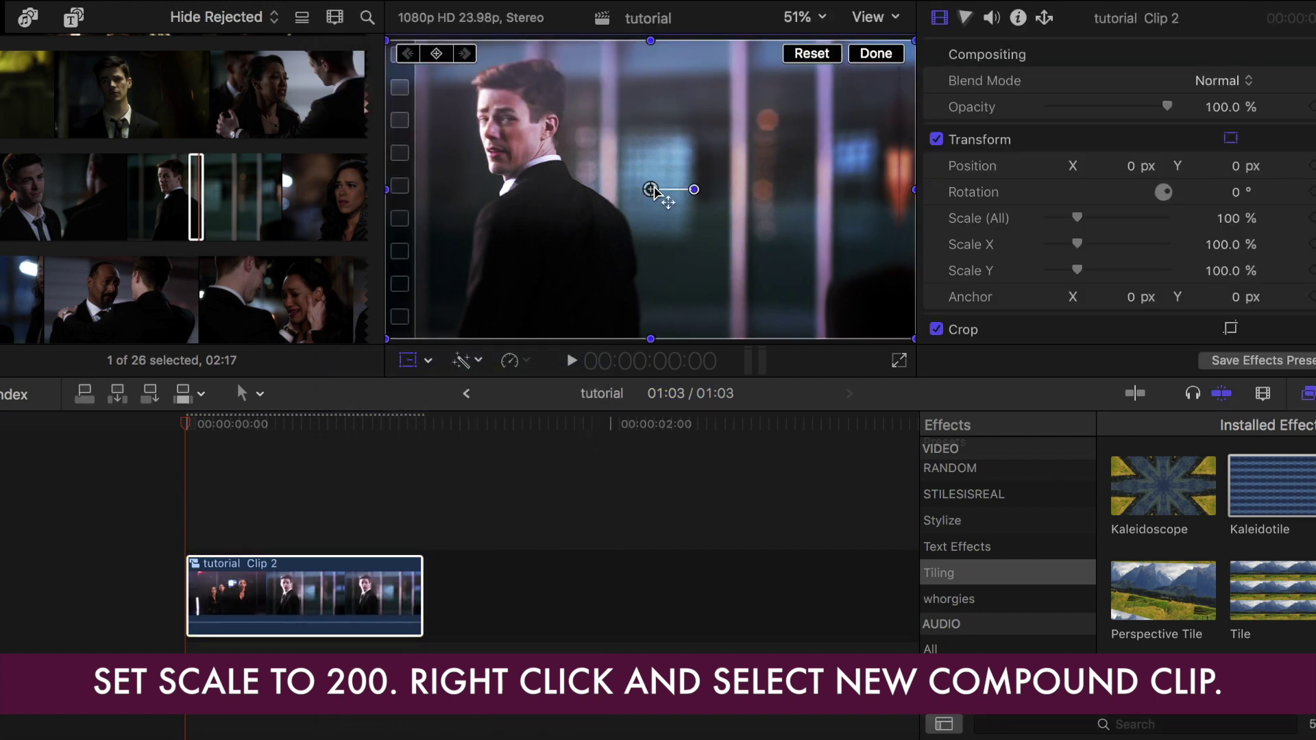
left_click_drag(655, 190, 705, 189)
key("Right")
key("Right")
key("Right")
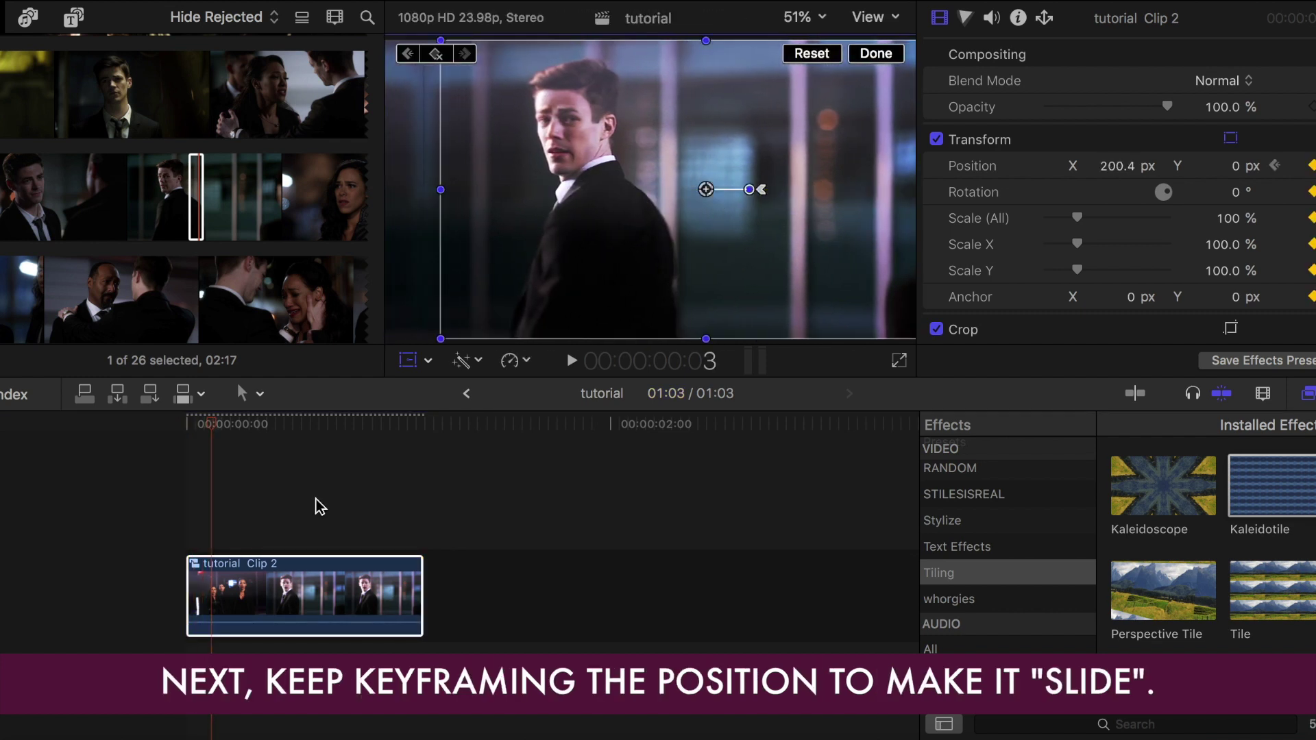
Step: Keyframe the clip's position back toward the centre at frame 8 and near the clip's end to complete the slide
left_click(278, 589)
key("Right")
key("Right")
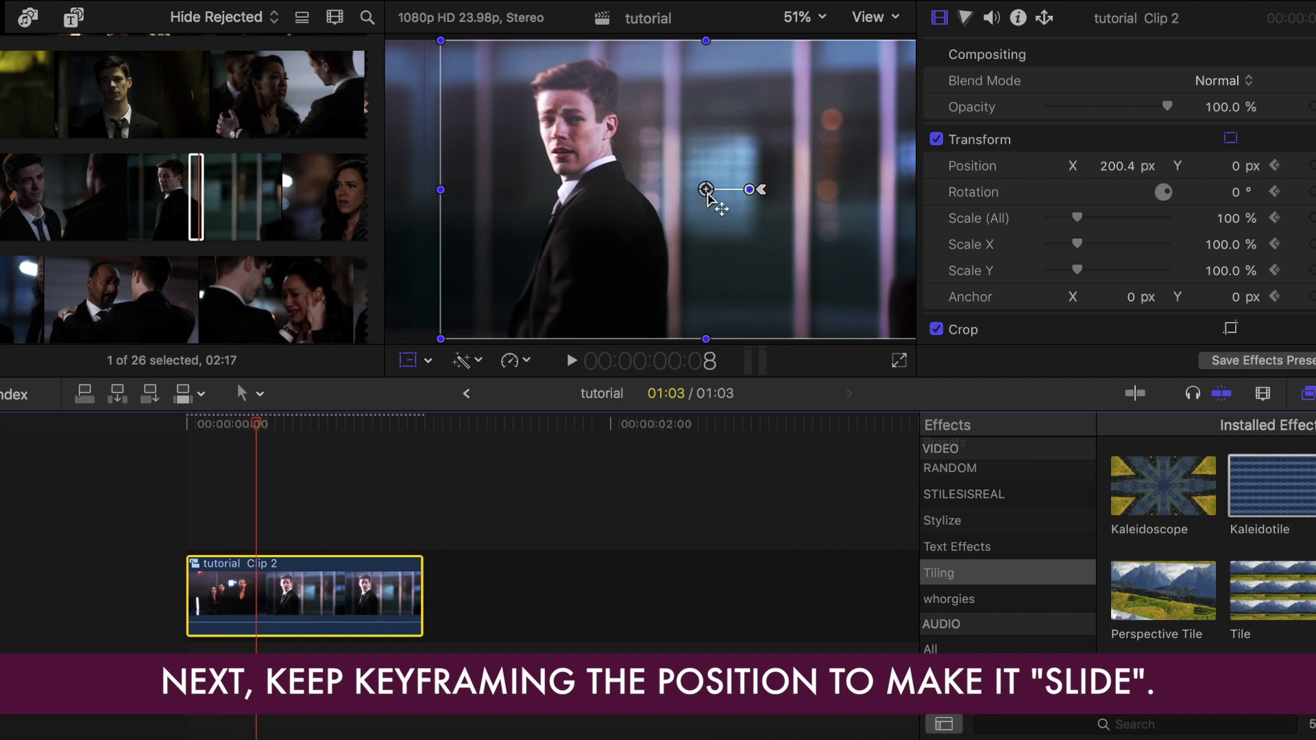
left_click_drag(707, 195, 651, 189)
left_click(413, 552)
left_click(398, 596)
key("Left")
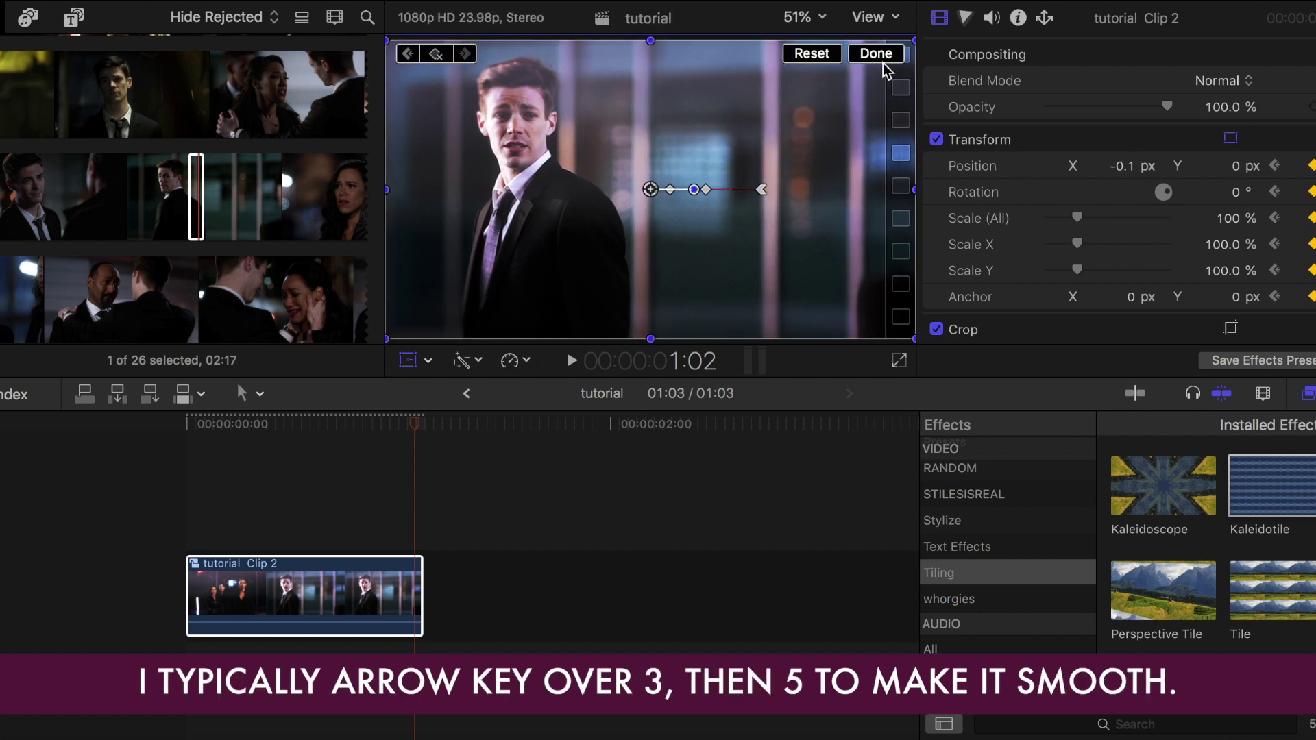
left_click(879, 54)
Step: Play back the slide animation from the start of the timeline
left_click(6, 621)
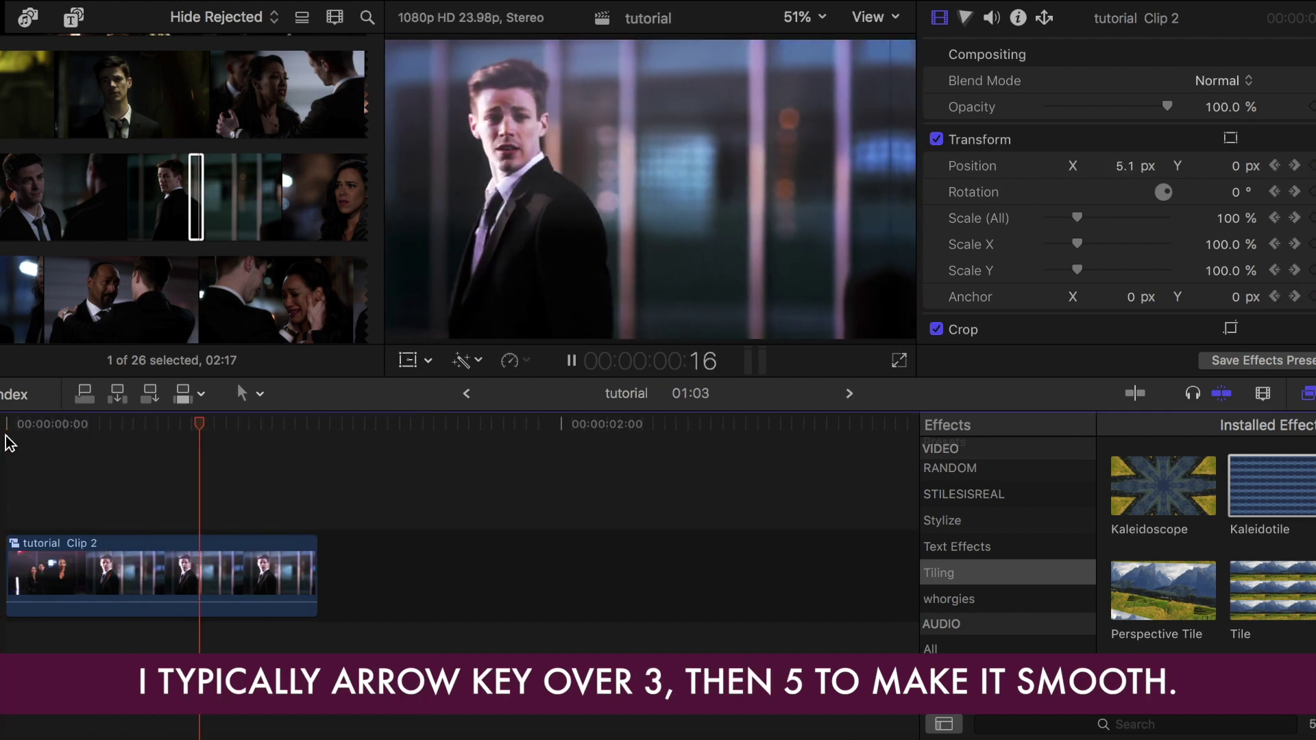
left_click(5, 436)
left_click(571, 361)
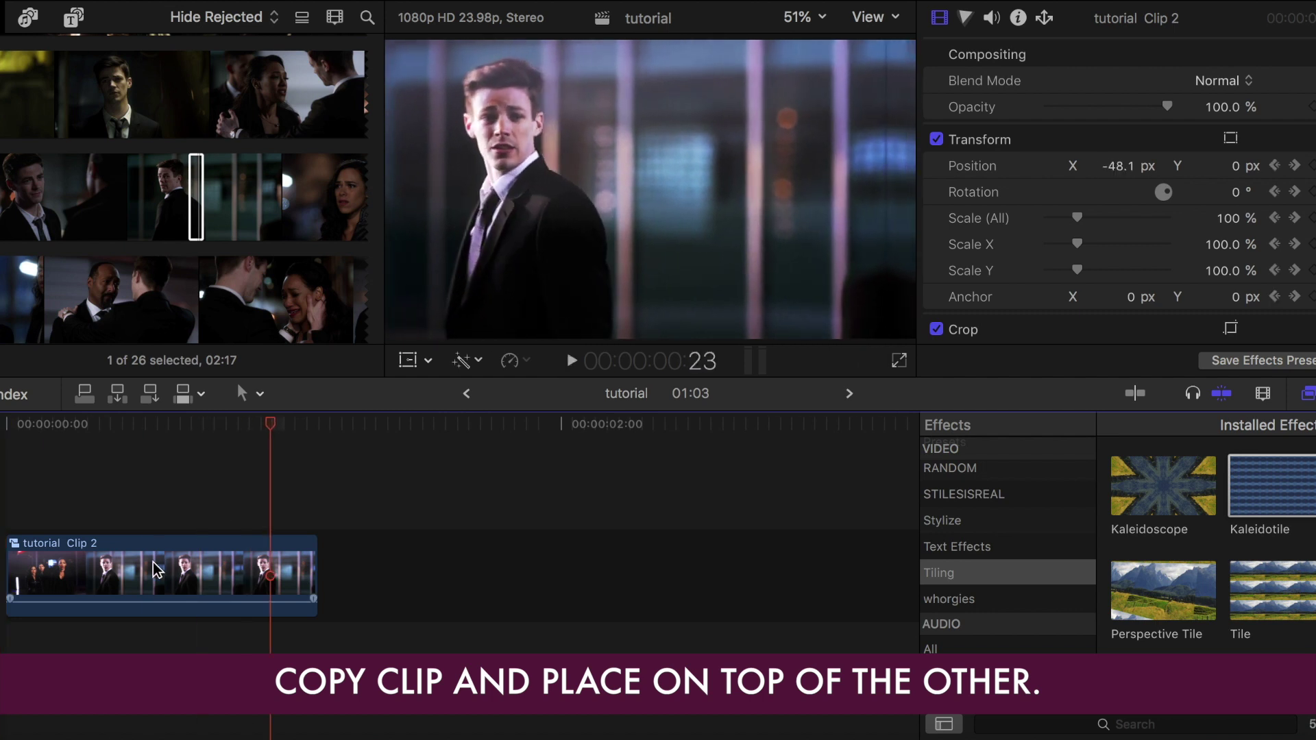
Step: Copy the sliding compound clip and stack the copy directly above the original
left_click(160, 576)
left_click(219, 1)
left_click(267, 47)
left_click(6, 480)
left_click(219, 1)
left_click(253, 89)
left_click_drag(109, 569, 100, 485)
left_click(104, 492)
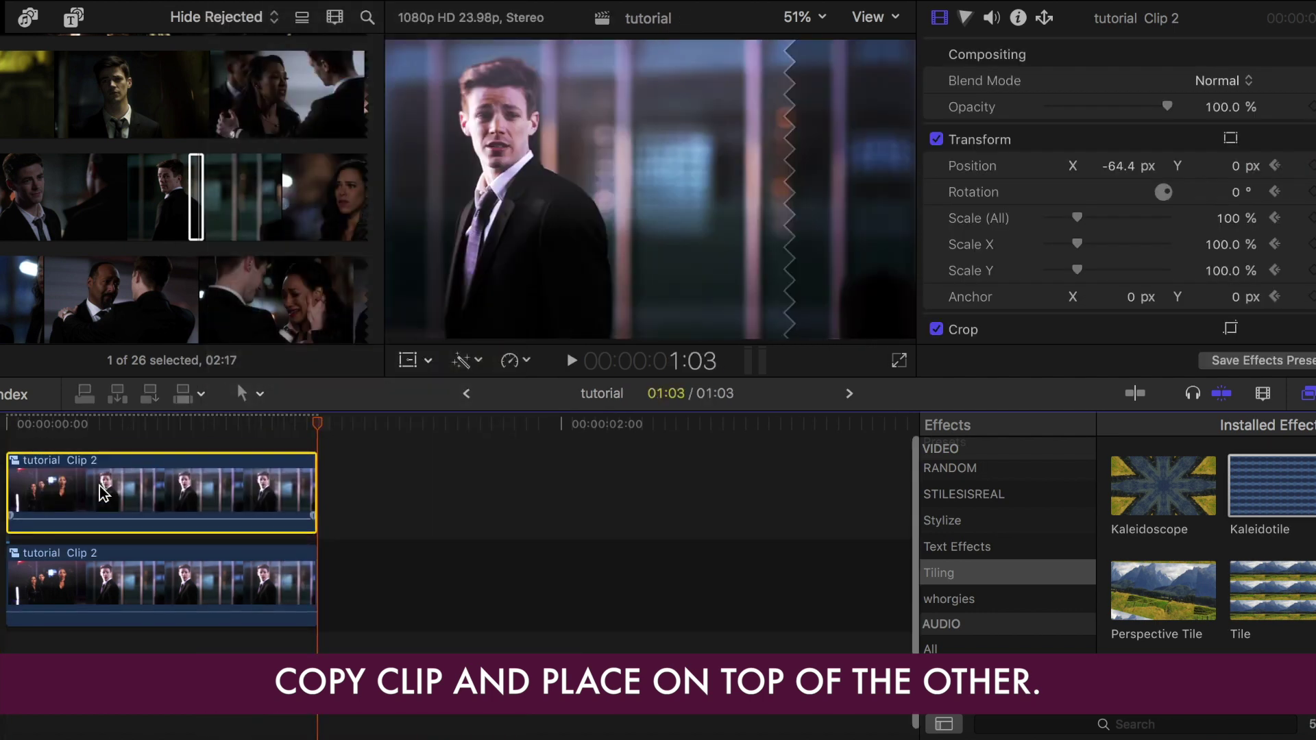
Step: Turn the upper copy into a new compound clip and apply the Flipped effect to it
right_click(129, 497)
left_click(250, 336)
key("Return")
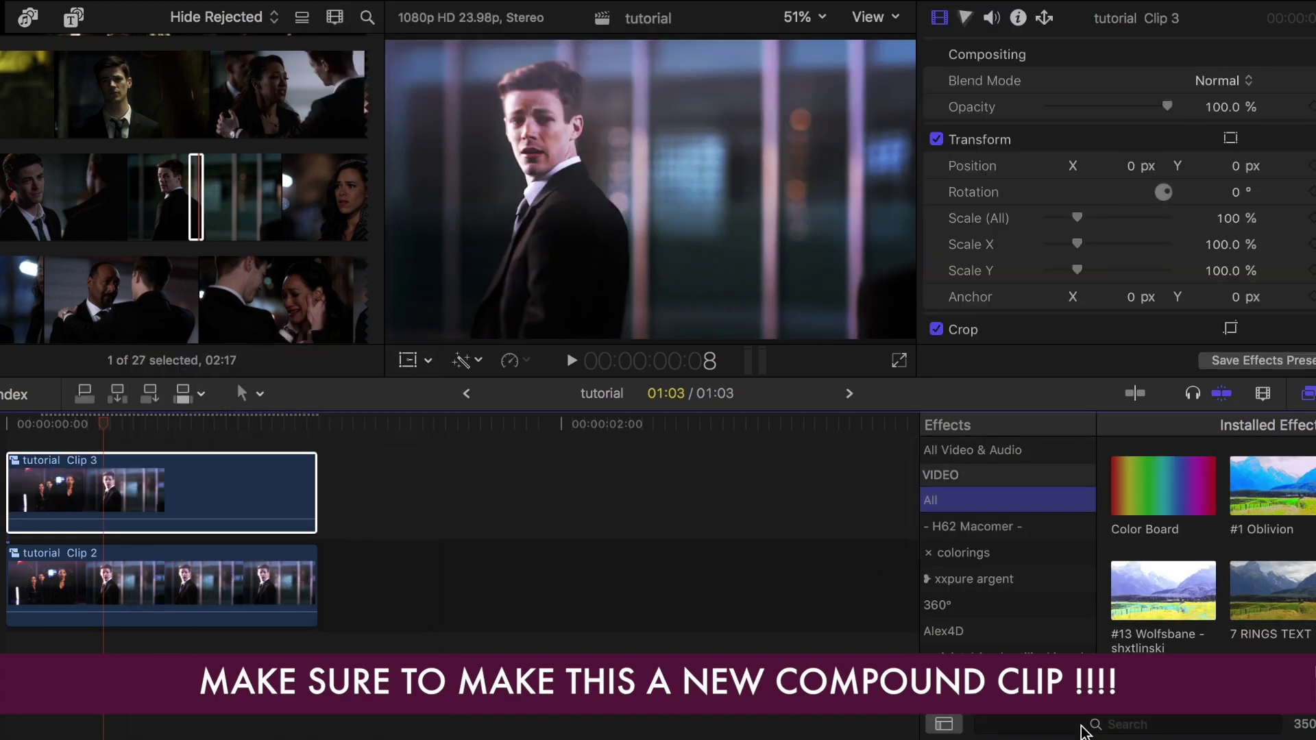
left_click(1082, 729)
type("flipp")
left_click_drag(1151, 517, 281, 490)
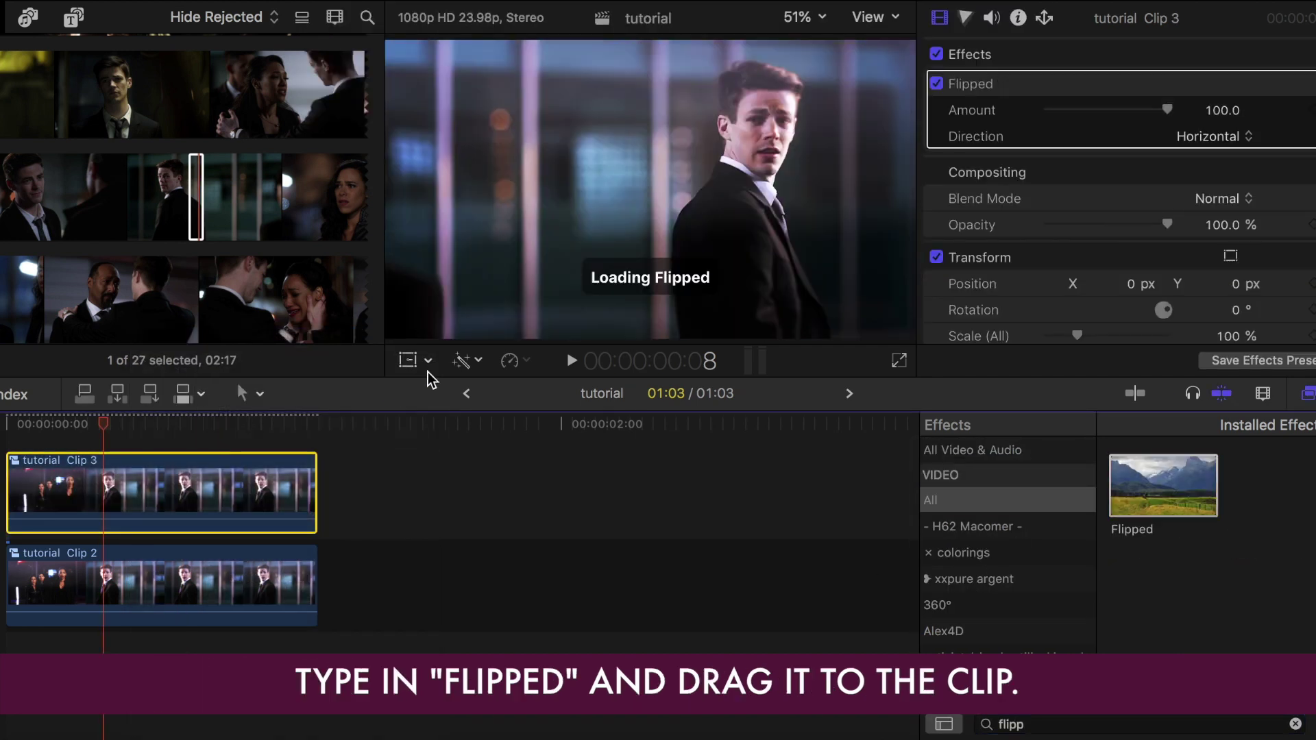
Step: Crop 960 px off the left side of the flipped clip so only its right half covers the frame
left_click(428, 360)
left_click(466, 425)
left_click(799, 20)
left_click(808, 84)
left_click_drag(518, 188, 518, 188)
left_click_drag(644, 187, 650, 188)
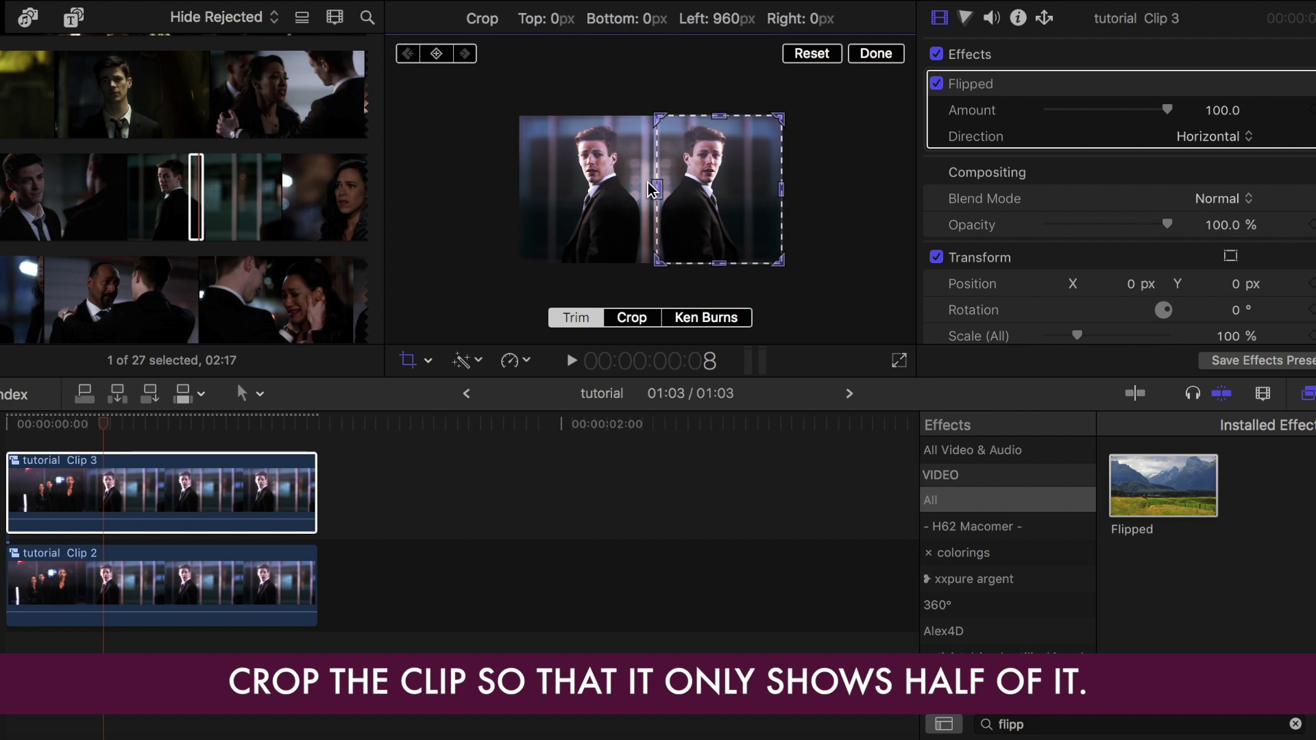
left_click(876, 54)
Step: Play back the mirrored split-screen result
left_click(801, 17)
left_click(802, 35)
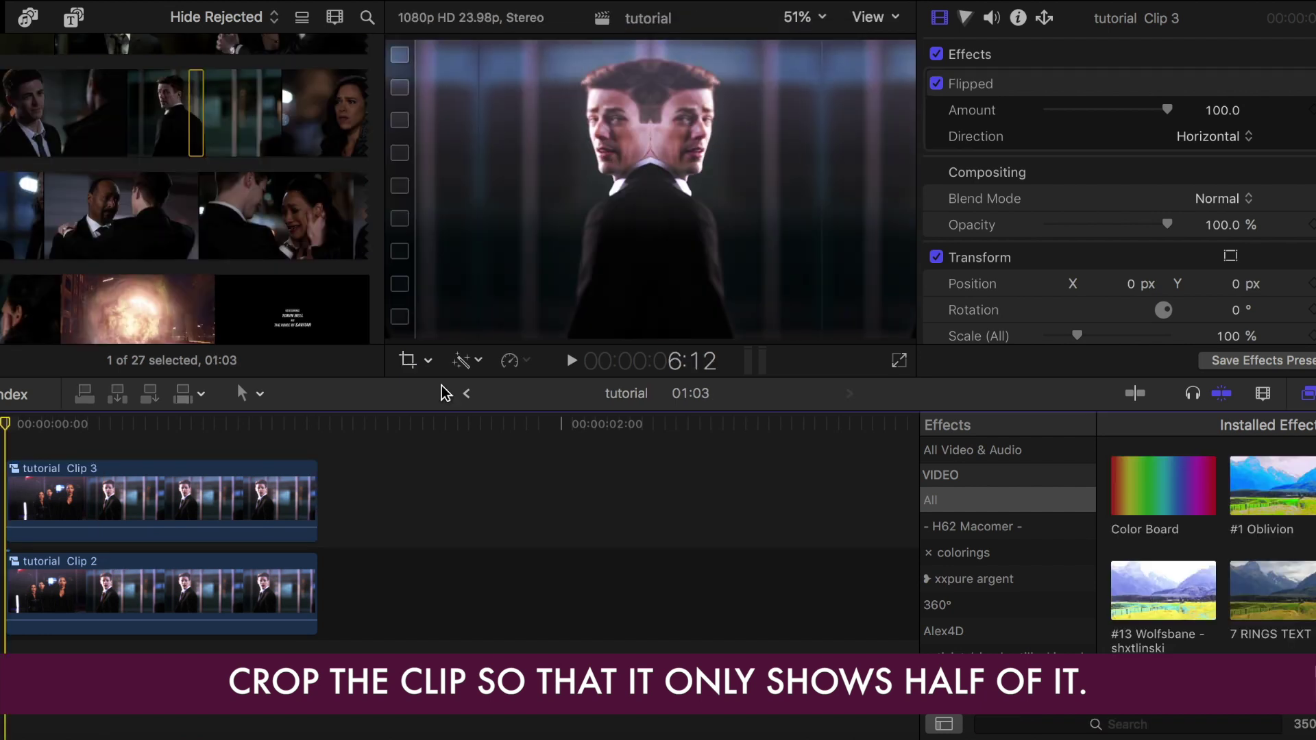
left_click(573, 363)
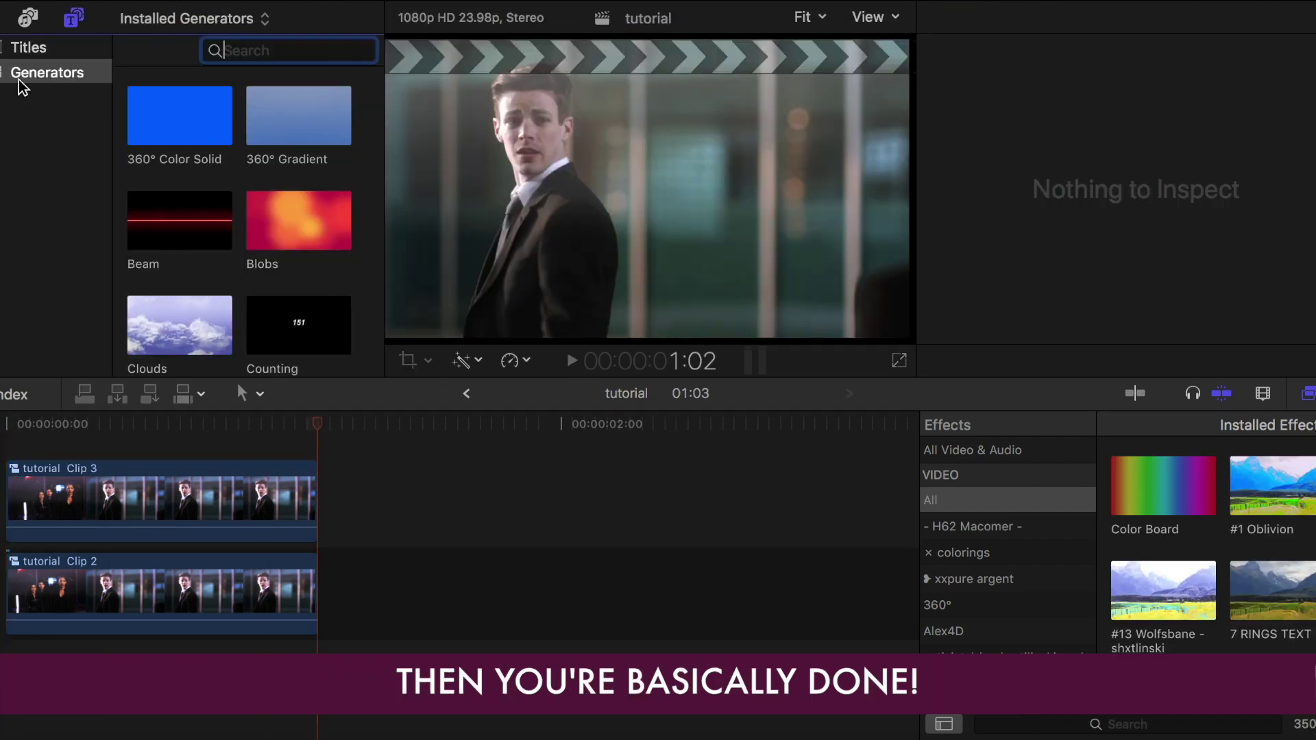
Step: Place the Custom generator above the two stacked clips at the start of the timeline
scroll(219, 161, "down", 10)
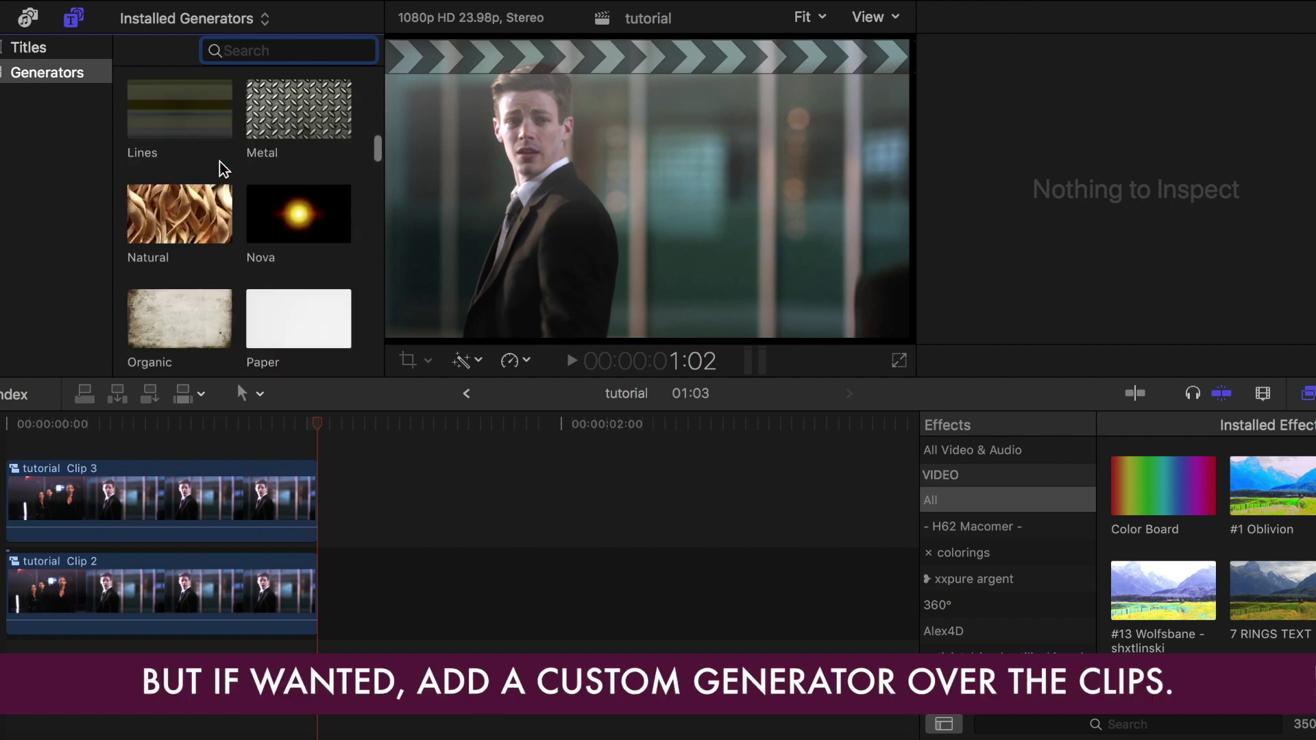
scroll(219, 164, "up", 10)
scroll(219, 164, "down", 2)
left_click_drag(290, 196, 6, 442)
scroll(241, 554, "up", 2)
Step: Trim the Custom generator to match the 01:03 length of the clips below
right_click(205, 480)
left_click(288, 4)
left_click(312, 445)
left_click(226, 1)
left_click(247, 27)
left_click_drag(293, 459, 315, 459)
Step: Narrow the Custom generator to a vertical strip down the middle, with Scale X about 4.69%
left_click(182, 444)
left_click(422, 362)
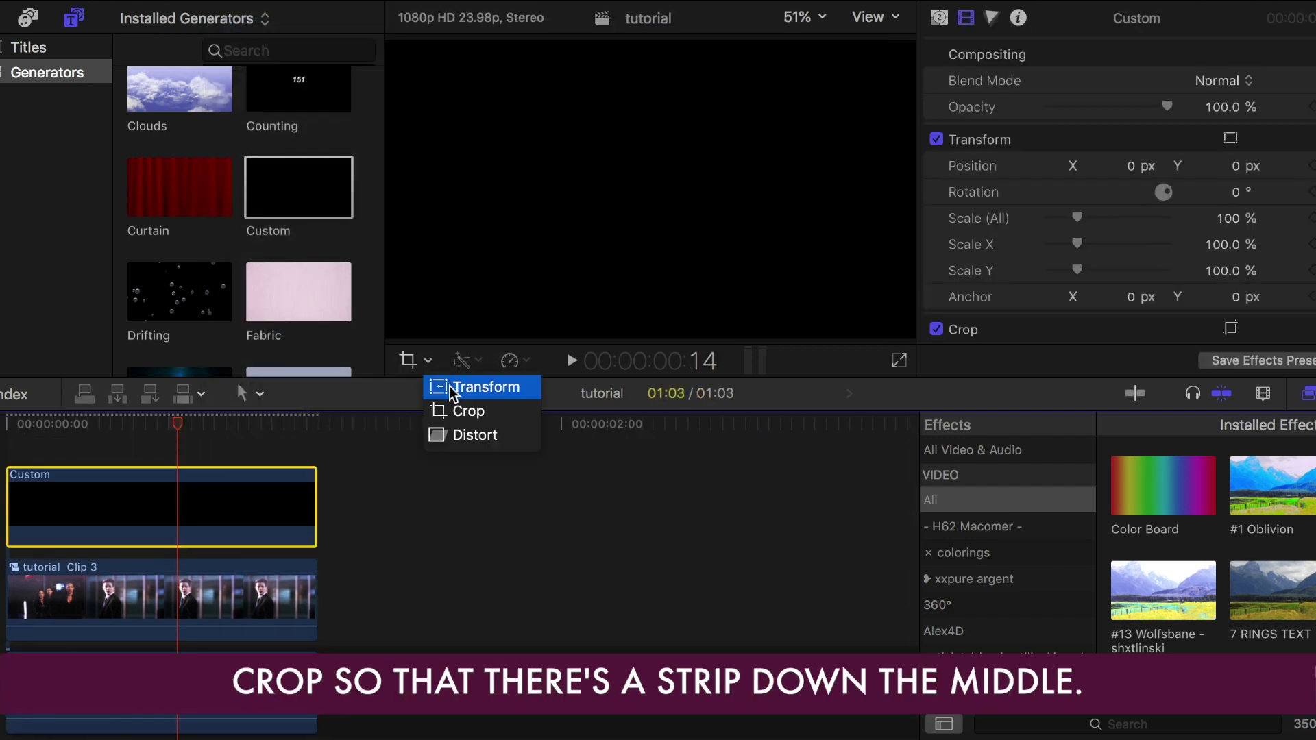
left_click(466, 385)
left_click_drag(396, 187, 637, 184)
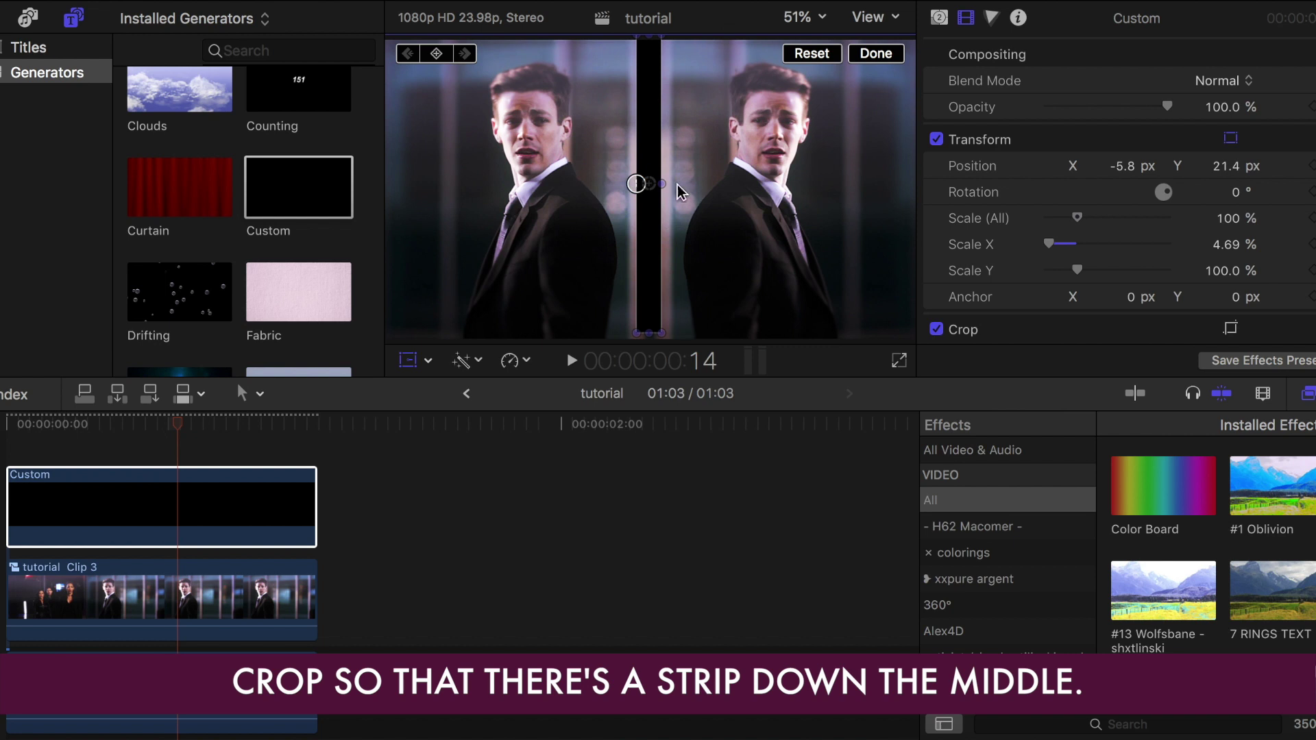
left_click(875, 54)
Step: Set the strip generator's color to white
left_click(939, 18)
left_click(1251, 81)
left_click(1085, 320)
left_click(936, 287)
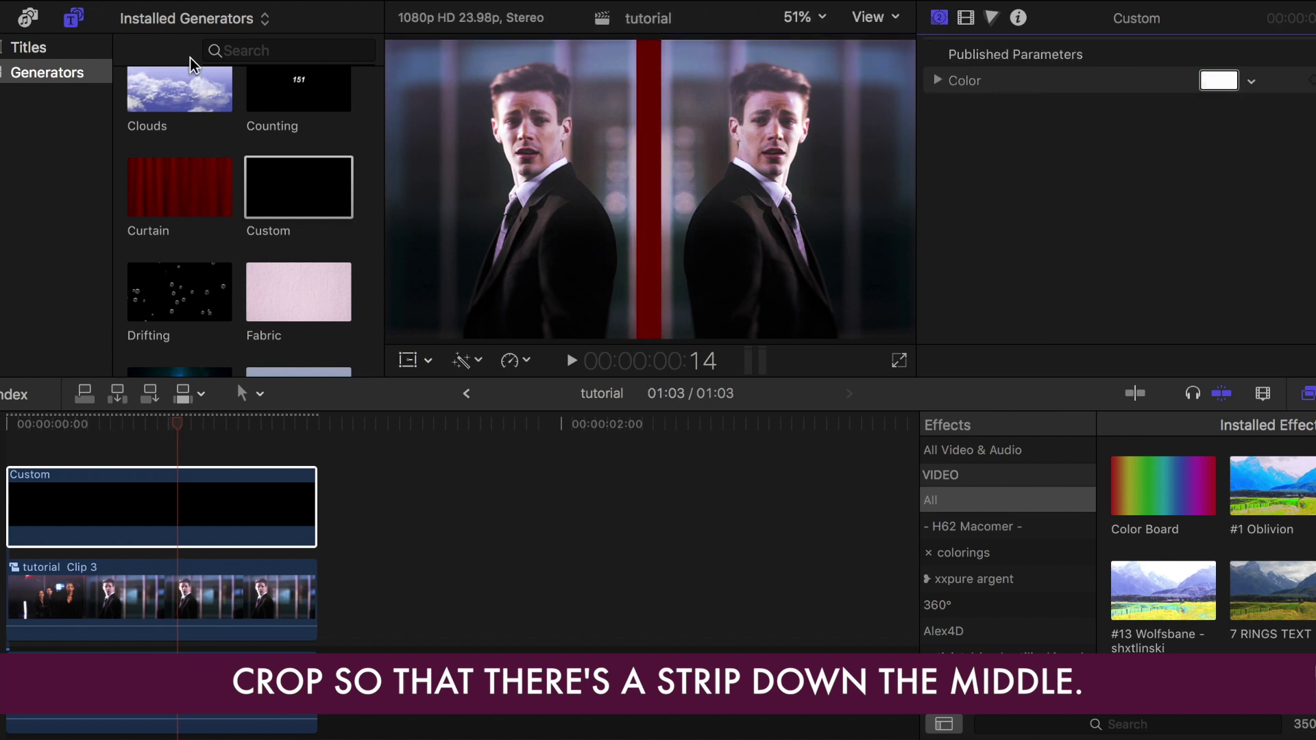
Step: Add a Custom title above the strip with the black text "WHY IS GRANT SO SEXC? WHY IS GRANT SO SEXC?"
left_click(79, 47)
scroll(232, 128, "down", 2)
left_click_drag(298, 218, 10, 444)
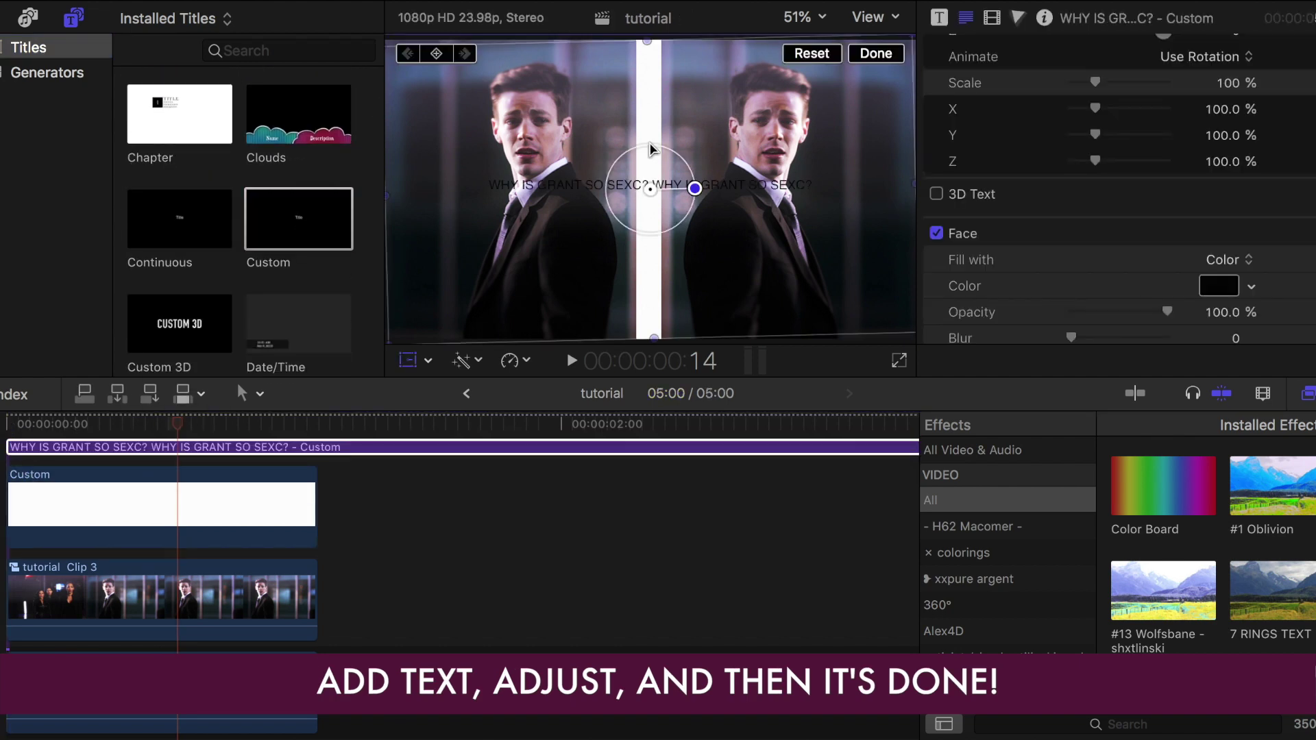
Step: Rotate the title to vertical so its text runs along the white strip
left_click_drag(696, 188, 650, 144)
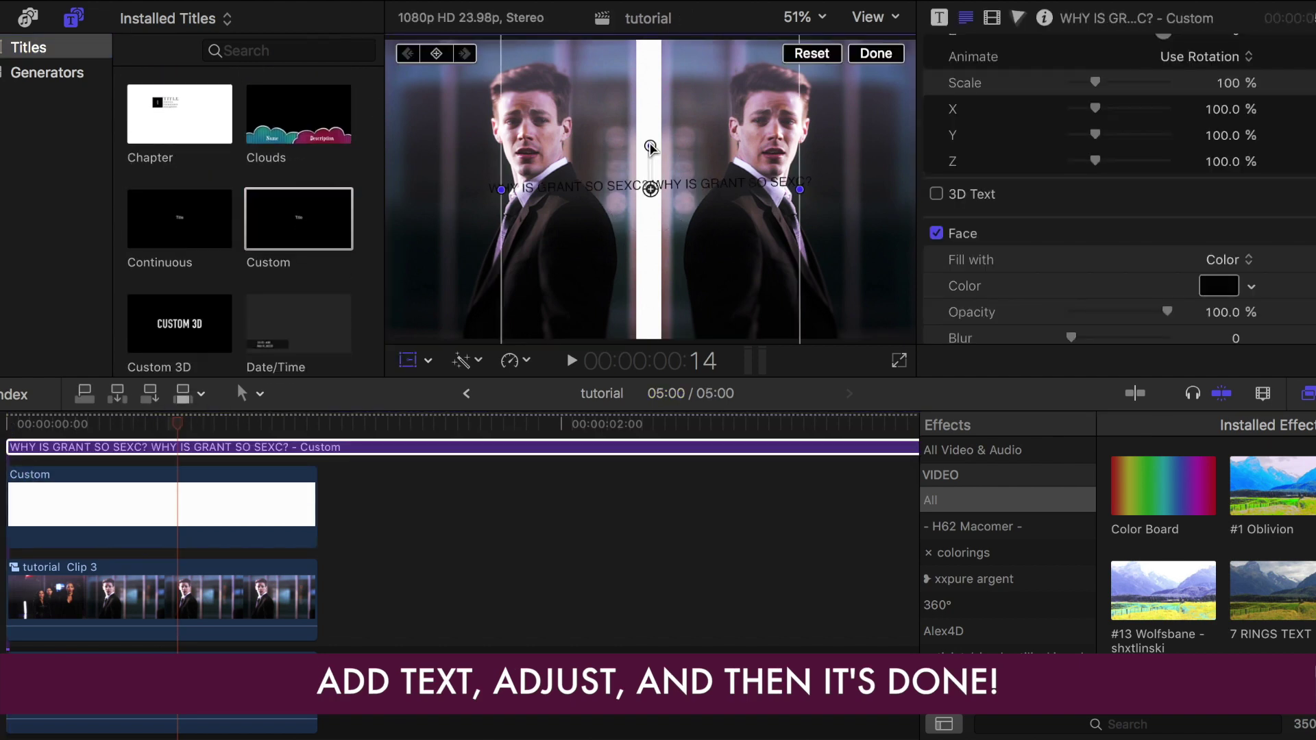
left_click(884, 51)
scroll(1117, 206, "up", 10)
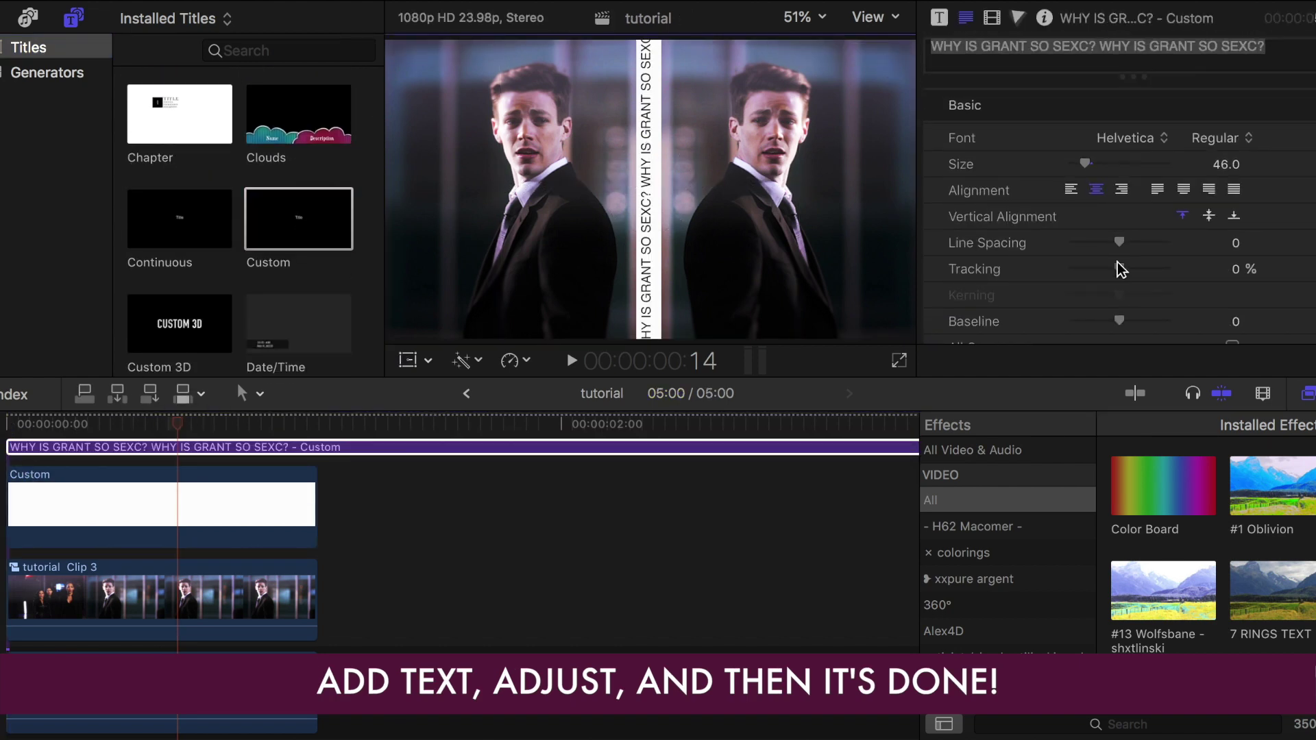